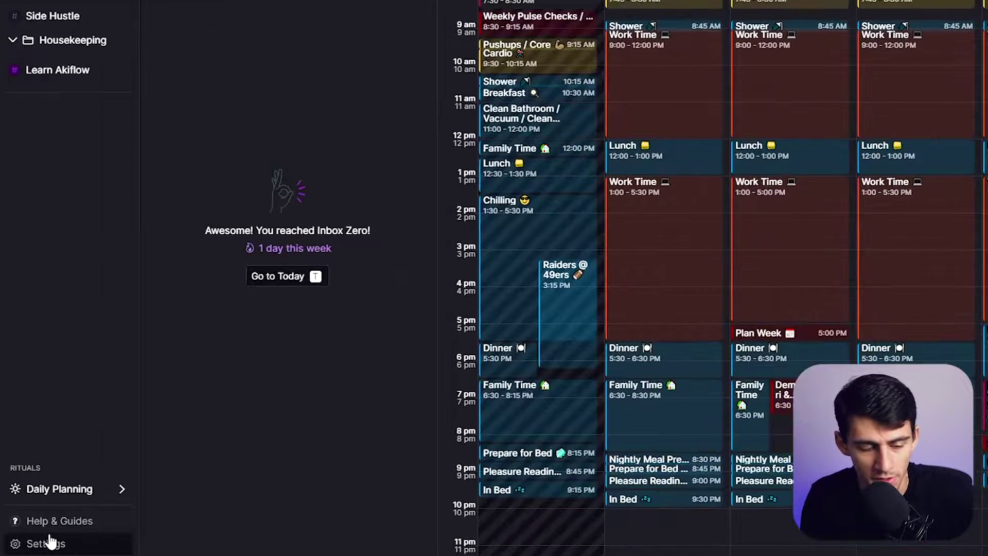
Step: Open the Notion card under Integrations and start connecting Akiflow to Notion
{"action": "left_click", "coordinate": [32, 544]}
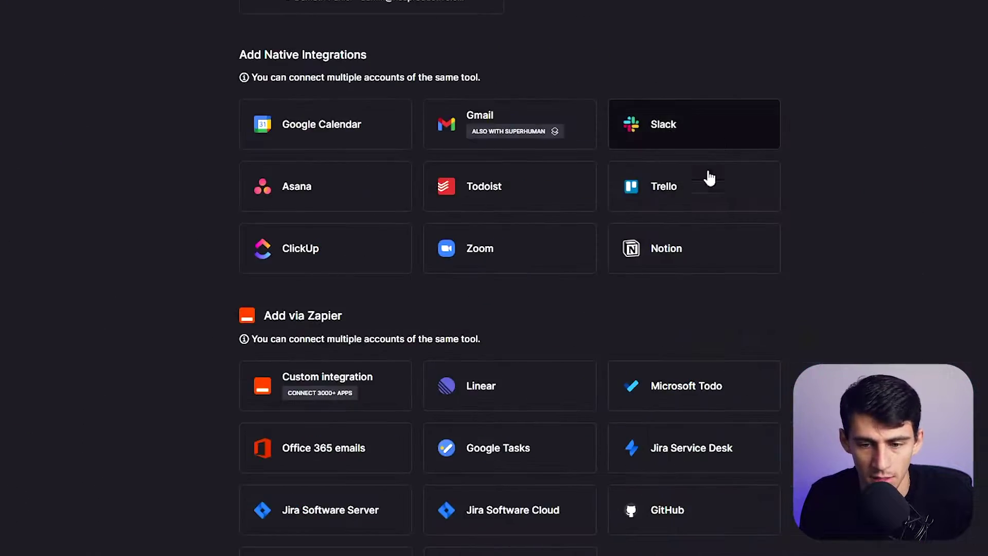
{"action": "left_click", "coordinate": [672, 248]}
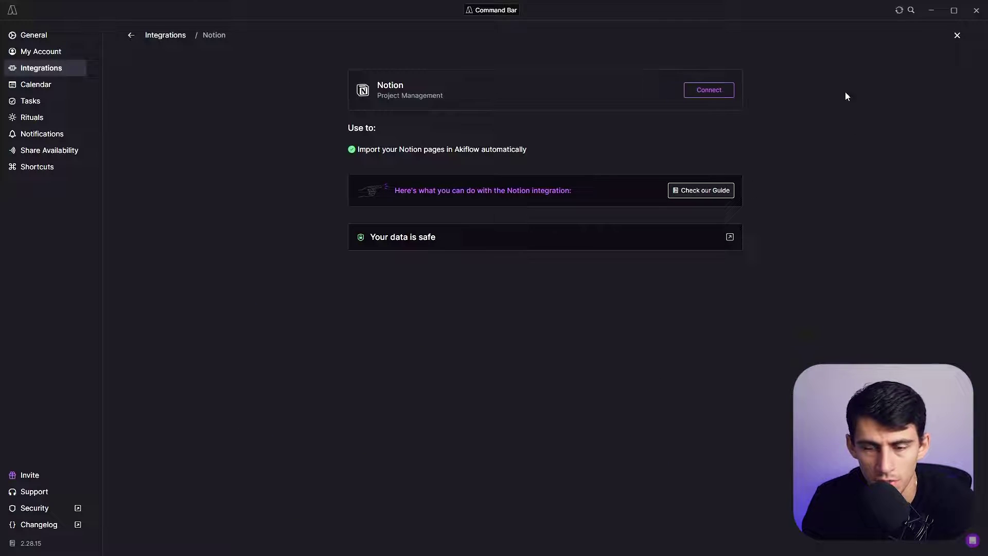
{"action": "left_click", "coordinate": [710, 93]}
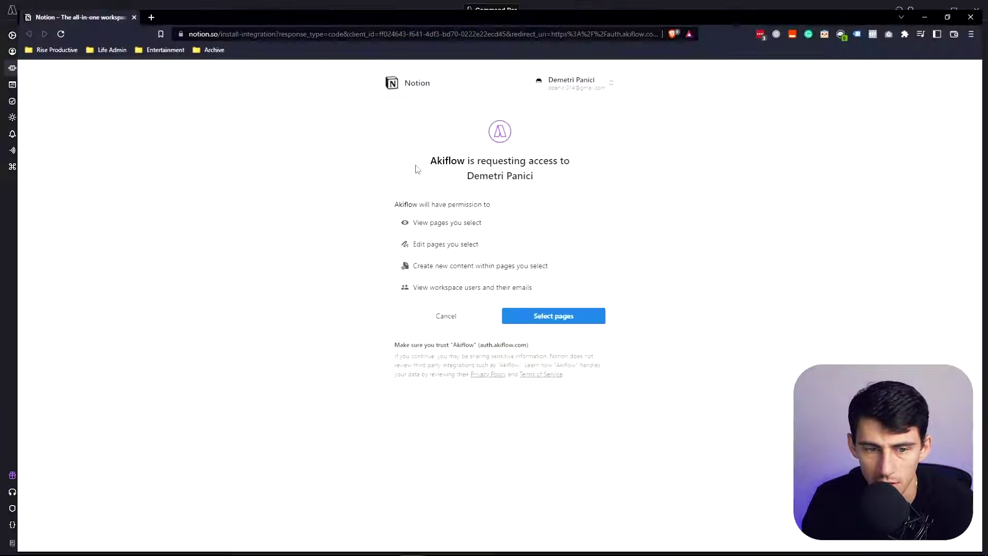
Step: Grant Akiflow access to The Earth page only, unchecking How to Setup and Projects
{"action": "left_click", "coordinate": [566, 403]}
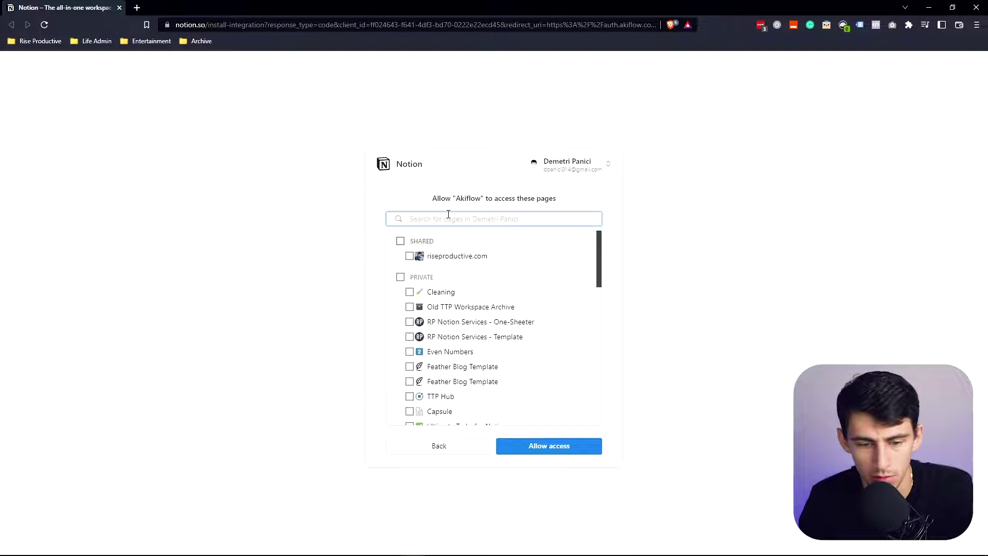
{"action": "type", "text": "the earth"}
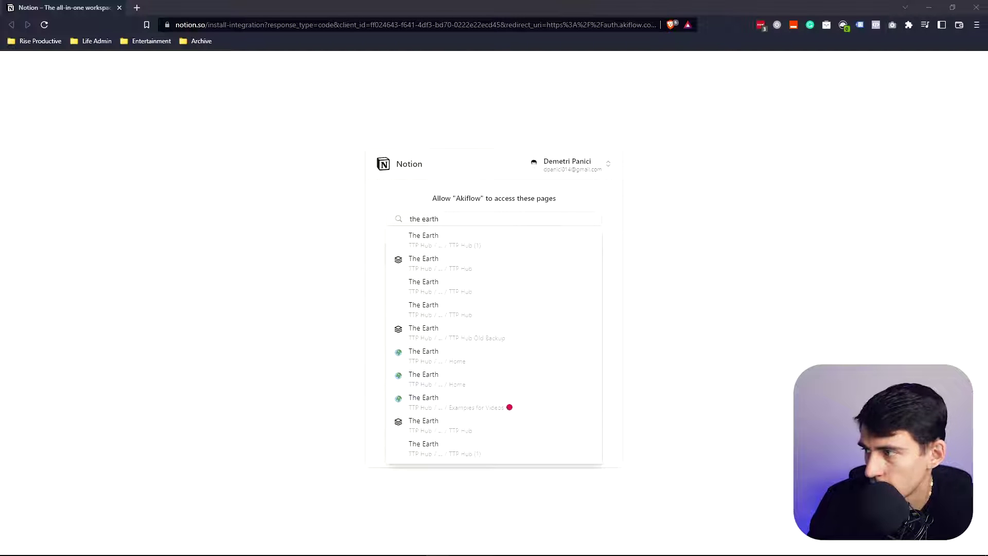
{"action": "left_click", "coordinate": [528, 230]}
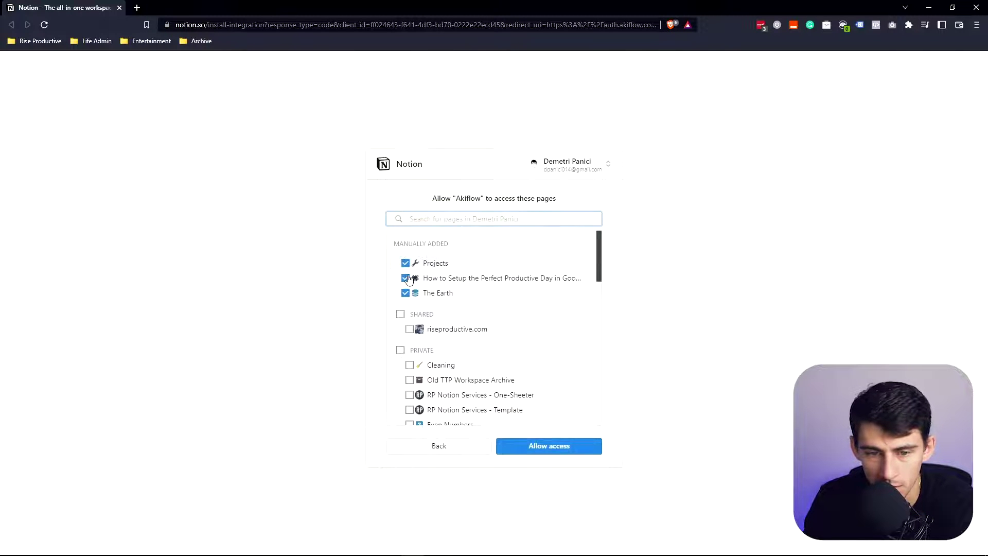
{"action": "left_click", "coordinate": [406, 278]}
{"action": "left_click", "coordinate": [406, 263]}
{"action": "left_click", "coordinate": [530, 447]}
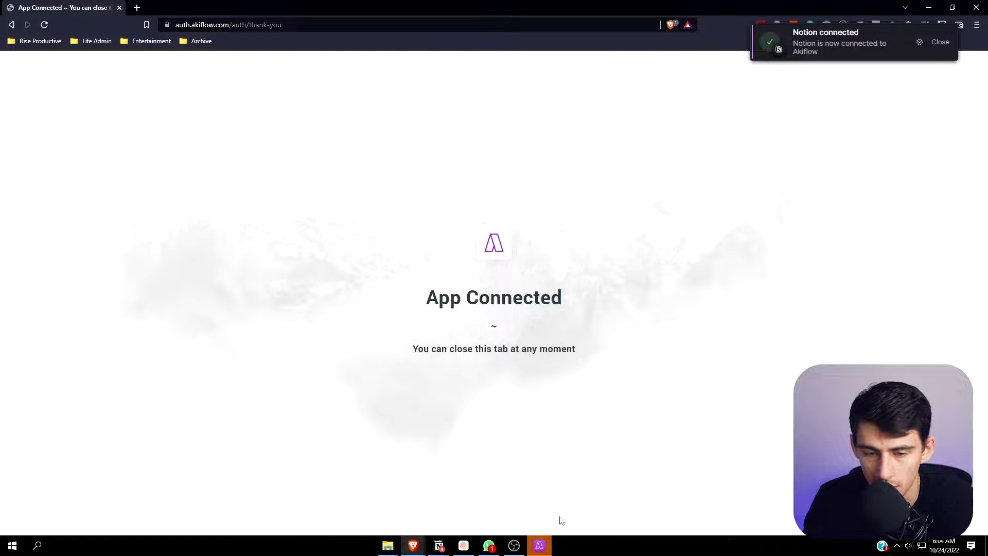
Step: Back in Akiflow's Notion settings, add Projects as the import workspace and review its Status options
{"action": "left_click", "coordinate": [531, 549]}
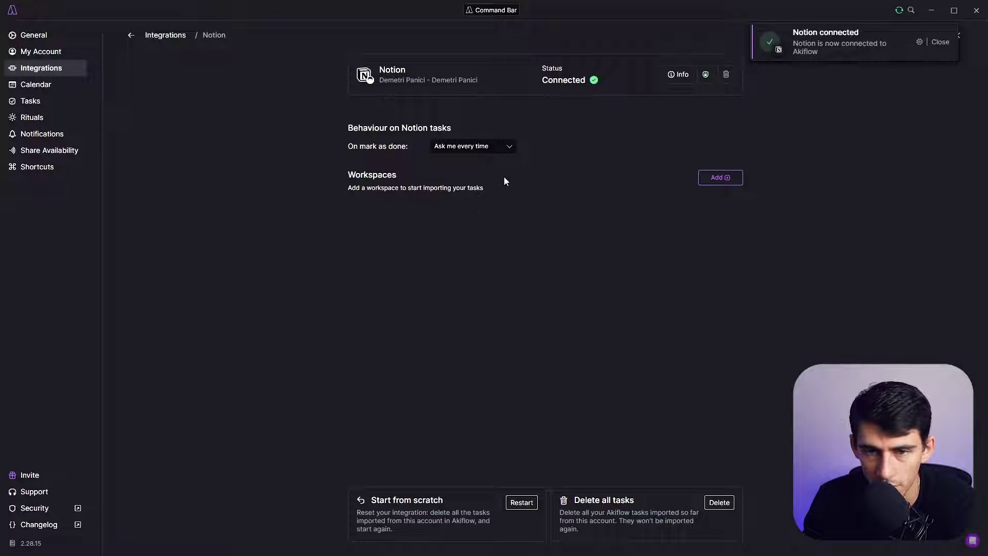
{"action": "left_click", "coordinate": [721, 177]}
{"action": "left_click", "coordinate": [437, 256]}
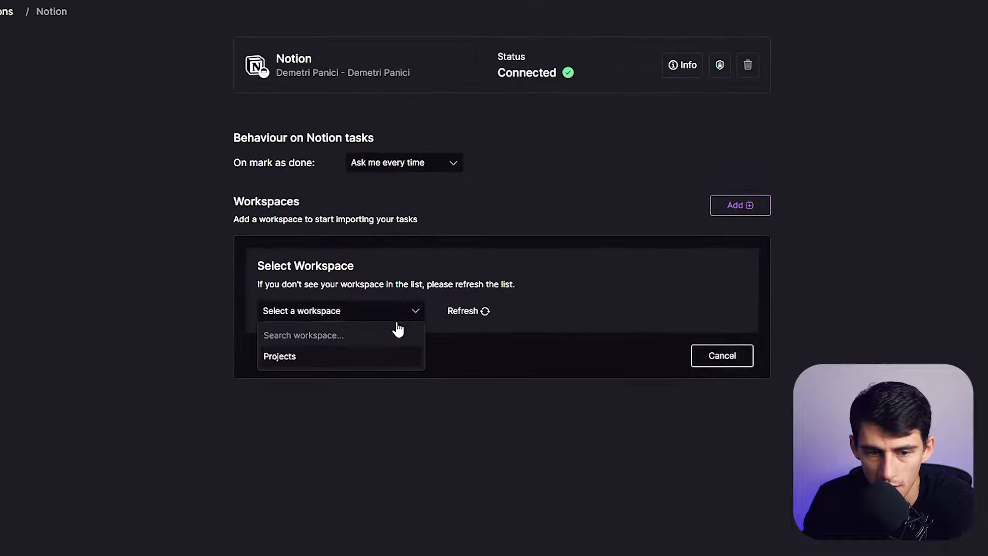
{"action": "left_click", "coordinate": [331, 375]}
{"action": "left_click", "coordinate": [316, 314]}
{"action": "left_click", "coordinate": [304, 360]}
{"action": "scroll", "coordinate": [320, 286], "scroll_direction": "down", "scroll_amount": 4}
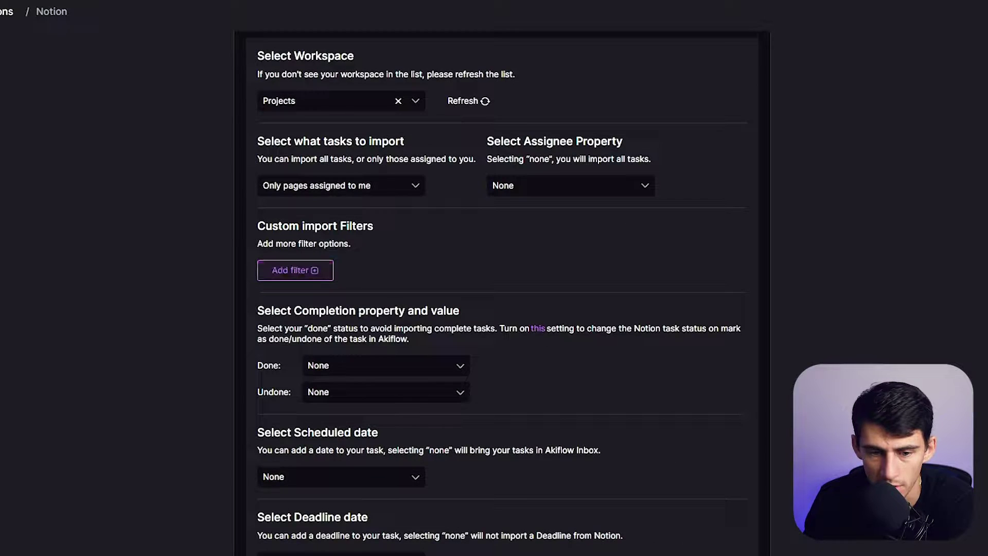
{"action": "scroll", "coordinate": [376, 396], "scroll_direction": "up", "scroll_amount": 4}
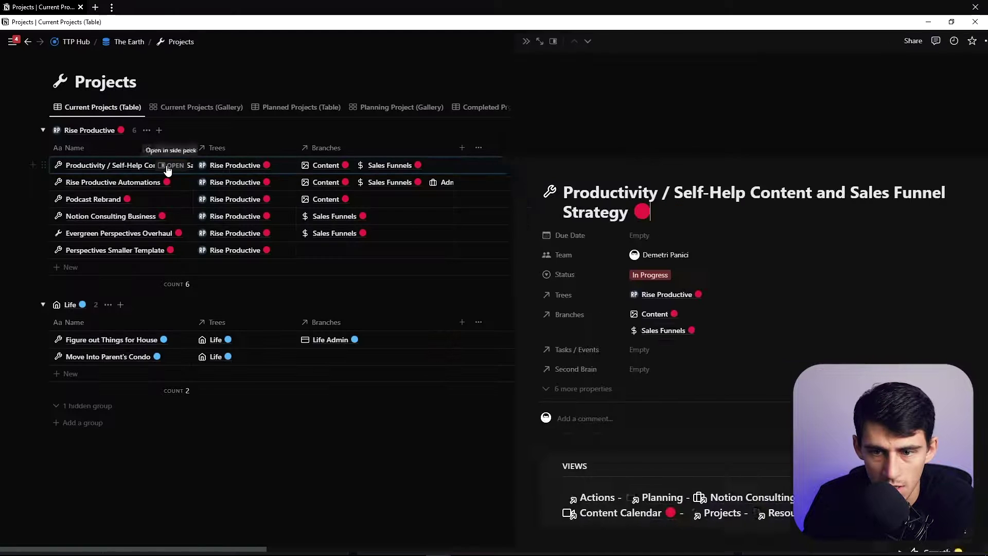
{"action": "left_click", "coordinate": [634, 274]}
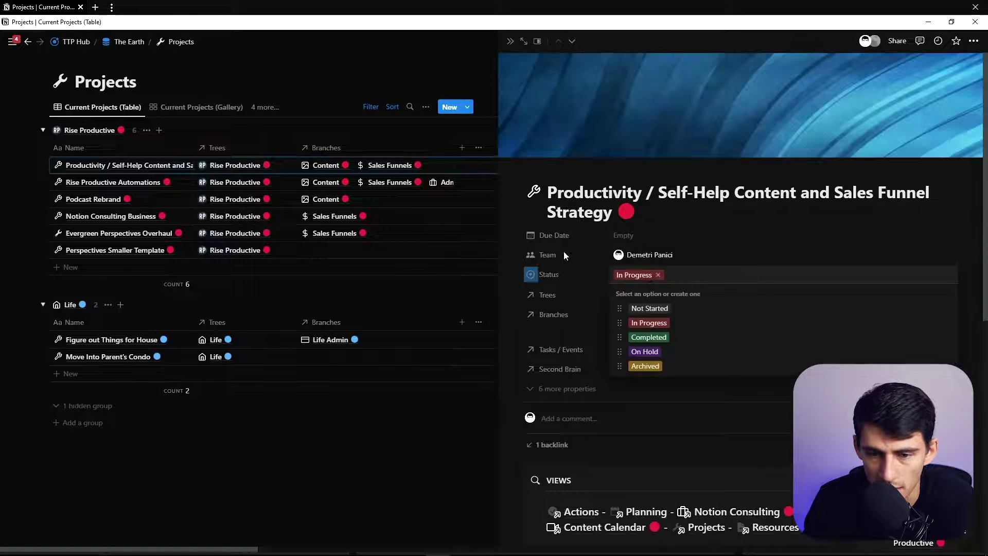
{"action": "key", "text": "Escape"}
{"action": "double_click", "coordinate": [592, 20]}
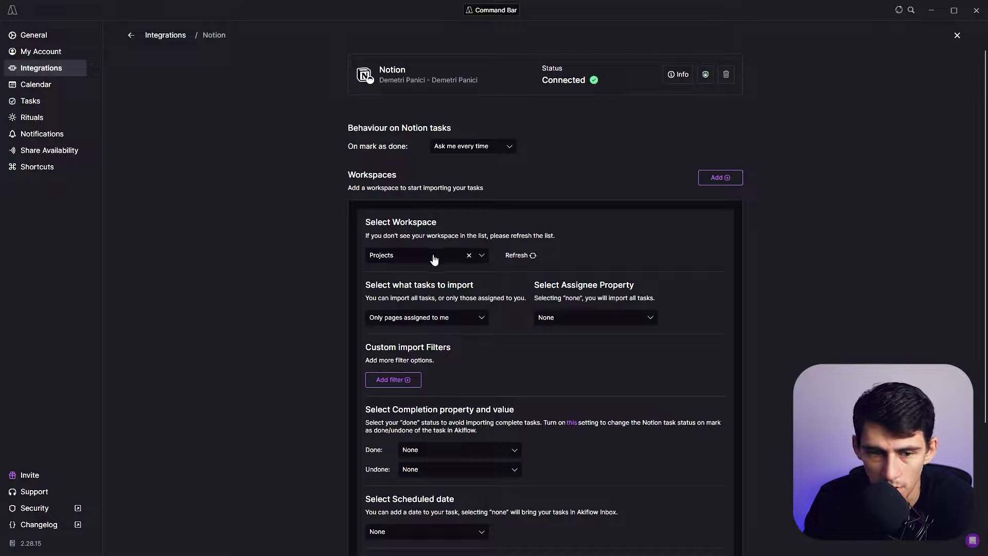
Step: Import only pages assigned to me, using Team as the assignee property
{"action": "left_click", "coordinate": [434, 259]}
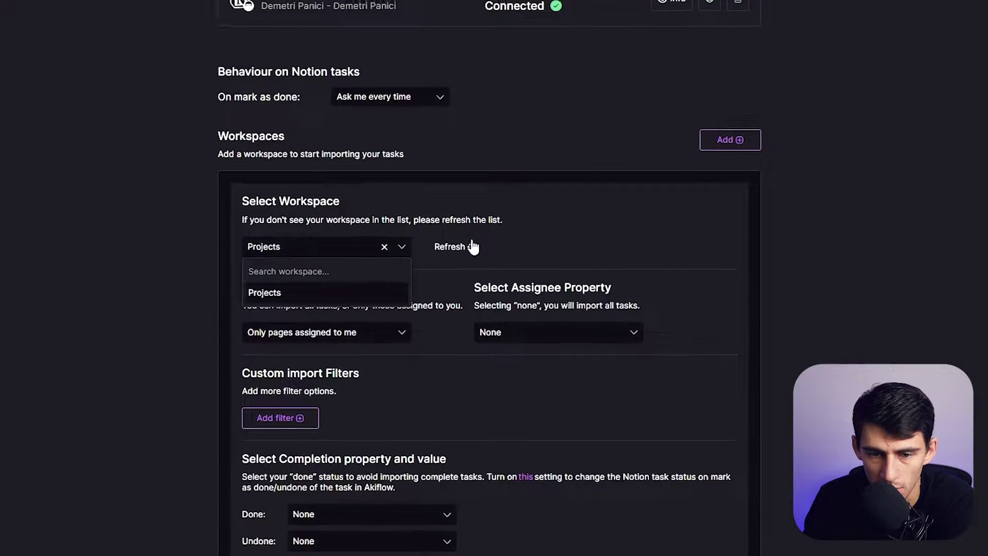
{"action": "left_click", "coordinate": [473, 247]}
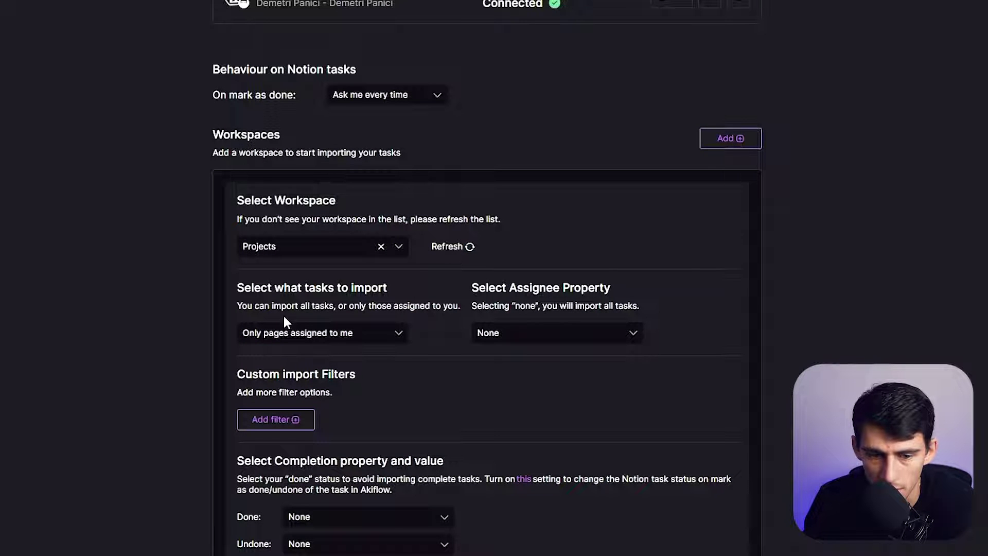
{"action": "left_click", "coordinate": [359, 341]}
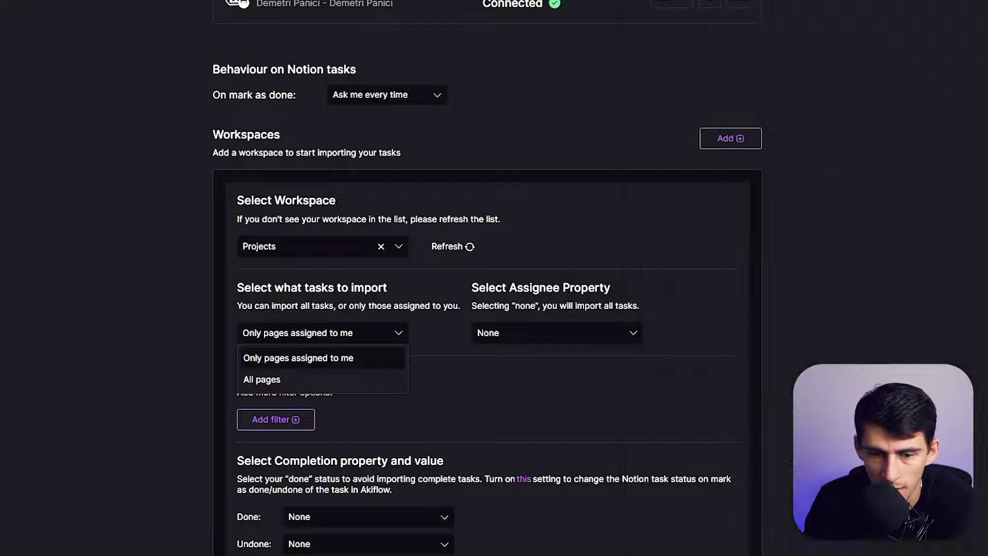
{"action": "left_click", "coordinate": [304, 359]}
{"action": "left_click", "coordinate": [535, 331]}
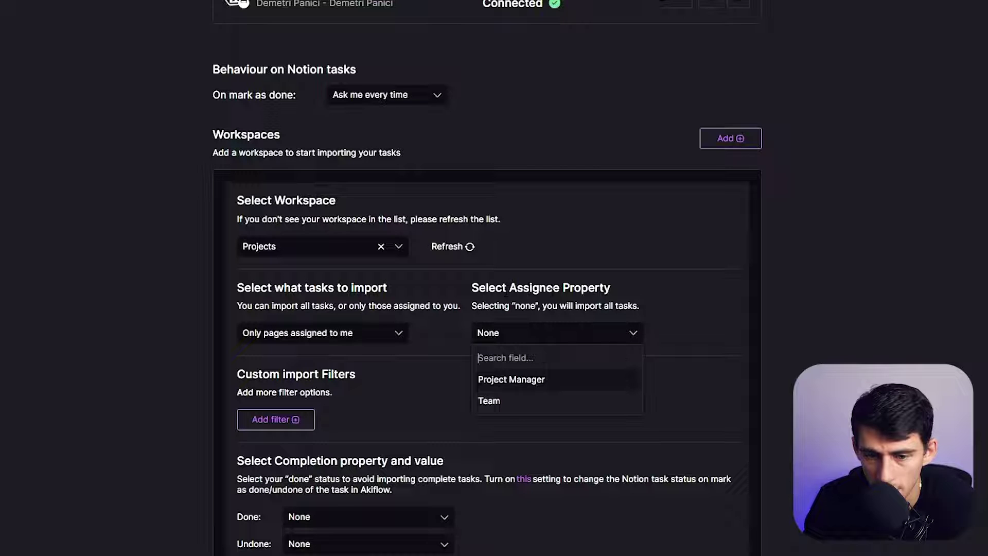
{"action": "left_click", "coordinate": [520, 400]}
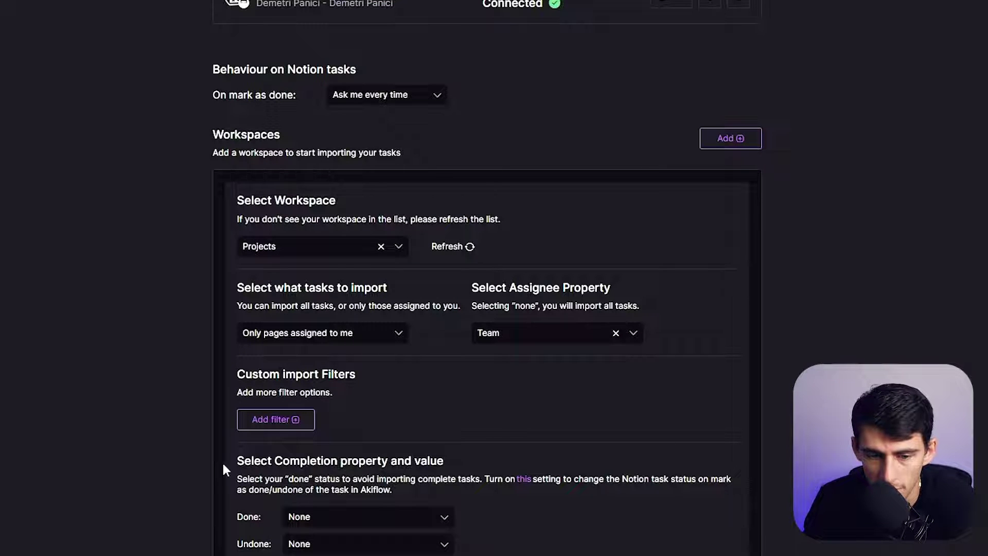
Step: Add an import filter Status Is not Archived
{"action": "left_click", "coordinate": [275, 419]}
{"action": "left_click", "coordinate": [288, 429]}
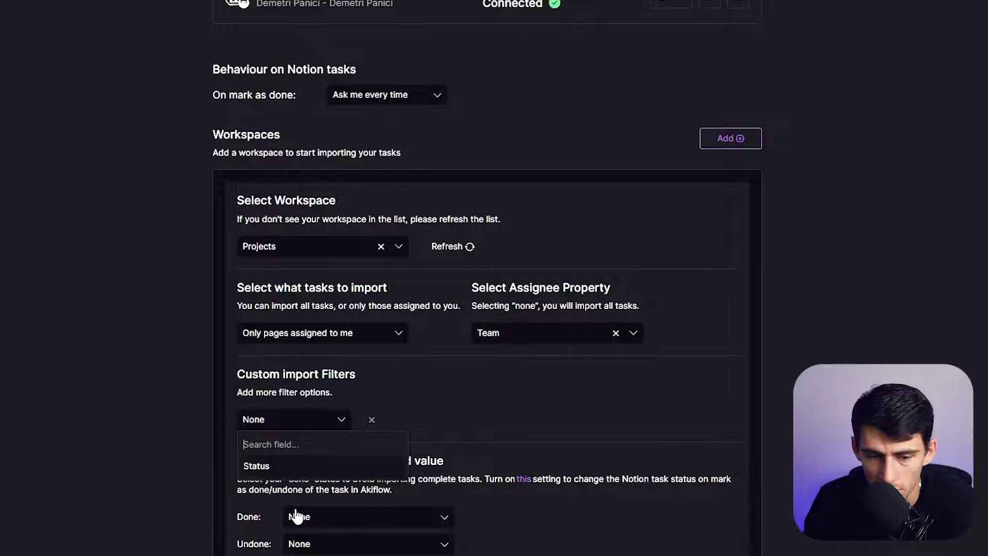
{"action": "left_click", "coordinate": [285, 466]}
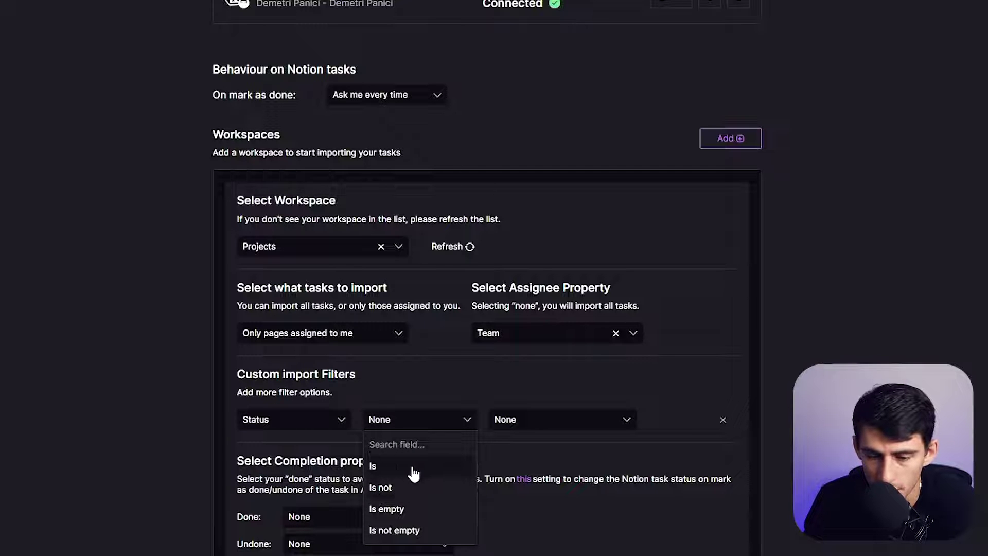
{"action": "left_click", "coordinate": [411, 473]}
{"action": "left_click", "coordinate": [421, 428]}
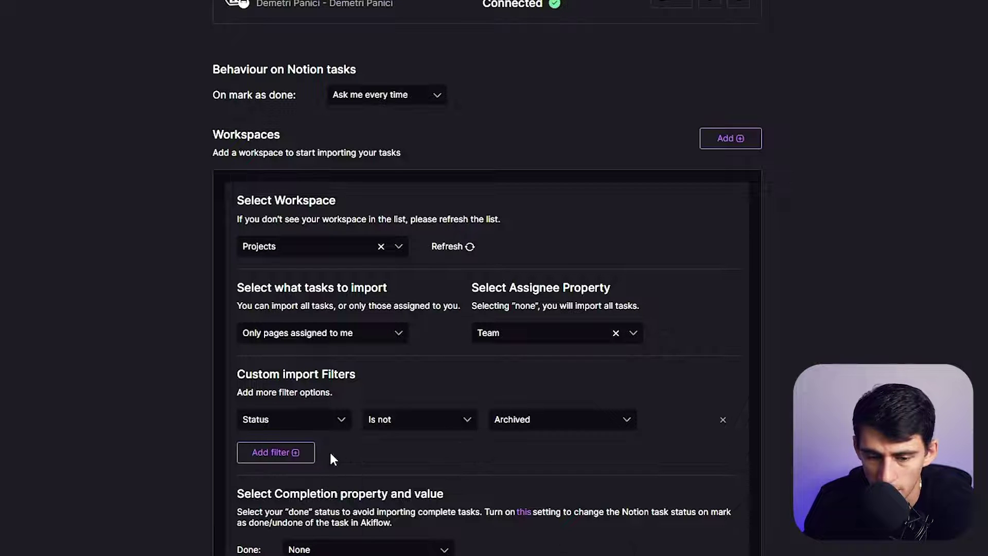
Step: Add a second filter joined with And: Status Is not Completed
{"action": "left_click", "coordinate": [299, 455]}
{"action": "left_click", "coordinate": [663, 419]}
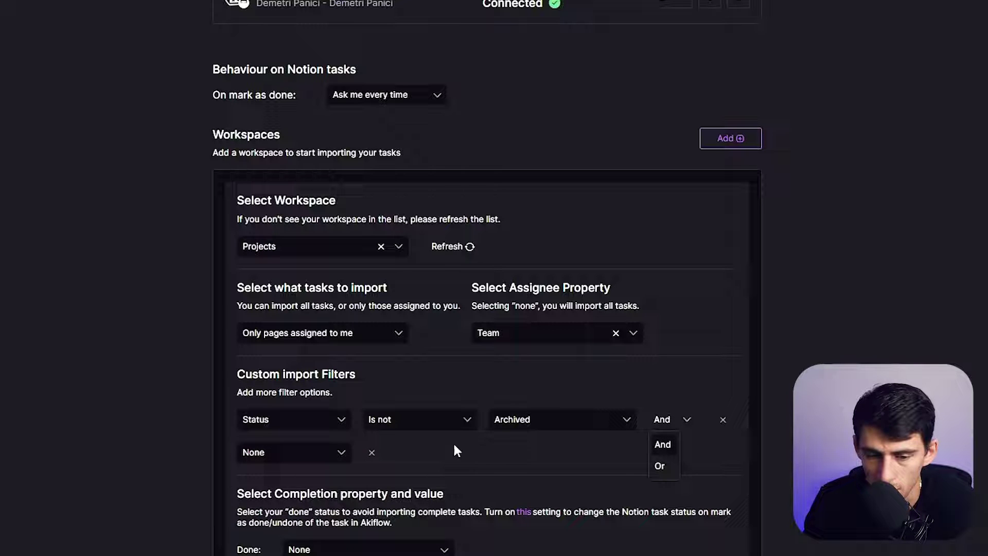
{"action": "left_click", "coordinate": [346, 466]}
{"action": "left_click", "coordinate": [519, 453]}
{"action": "left_click", "coordinate": [515, 538]}
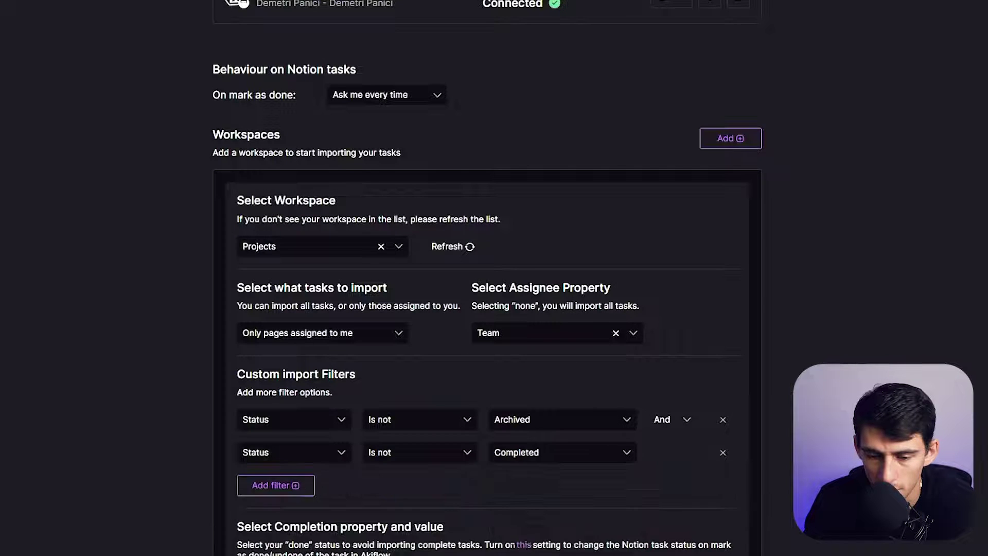
{"action": "scroll", "coordinate": [329, 394], "scroll_direction": "down", "scroll_amount": 4}
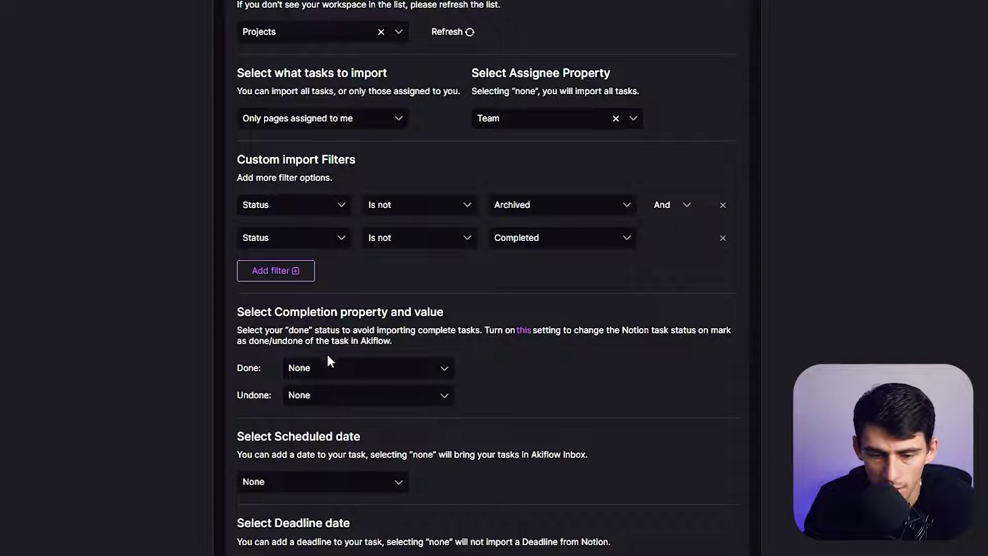
{"action": "left_click", "coordinate": [328, 368]}
Step: Use Status for done and undone, with Completed as done and Not Started as undone
{"action": "left_click", "coordinate": [334, 420]}
{"action": "left_click", "coordinate": [597, 372]}
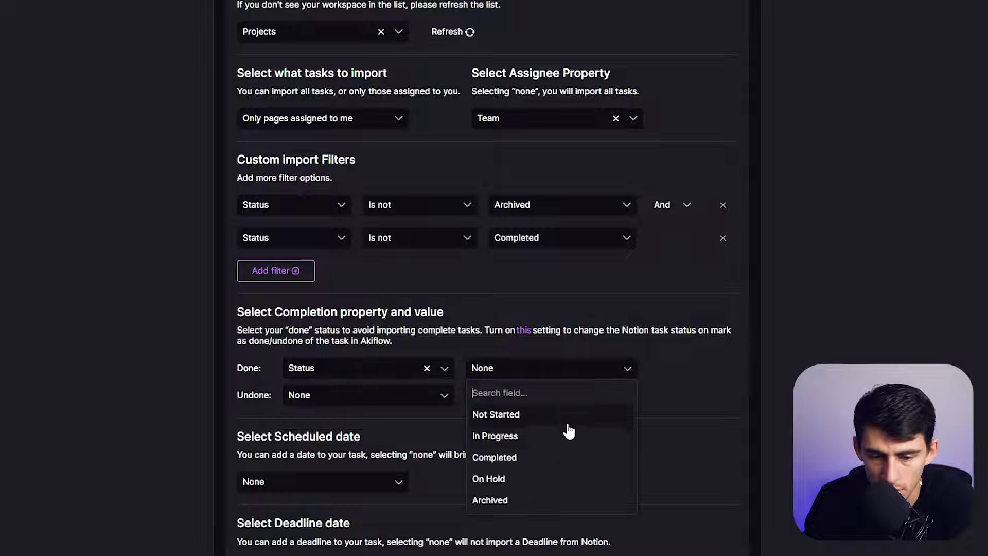
{"action": "left_click", "coordinate": [525, 458]}
{"action": "left_click", "coordinate": [349, 398]}
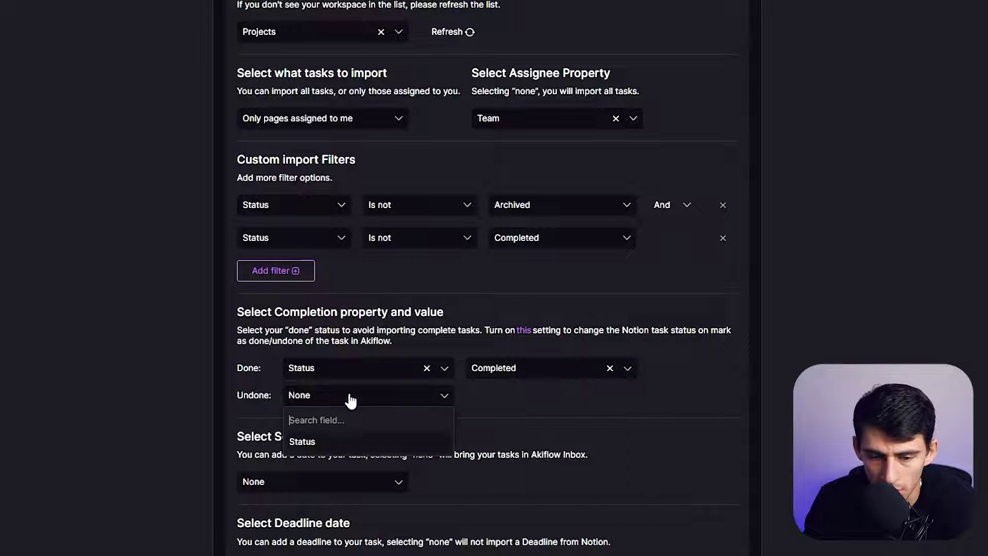
{"action": "left_click", "coordinate": [345, 447]}
{"action": "left_click", "coordinate": [528, 399]}
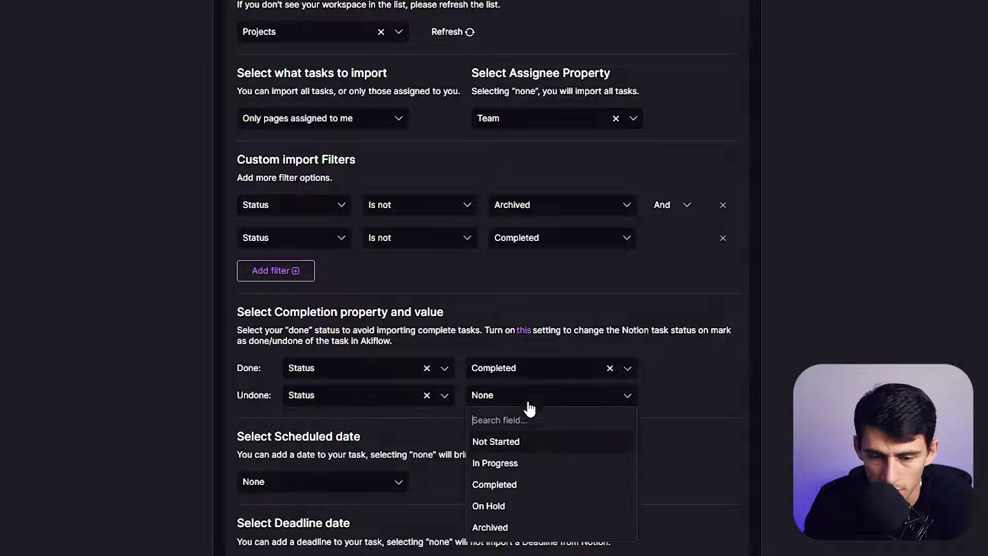
{"action": "left_click", "coordinate": [539, 448]}
Step: Set both the scheduled date and deadline date properties to Due Date
{"action": "scroll", "coordinate": [308, 411], "scroll_direction": "down", "scroll_amount": 1}
{"action": "left_click", "coordinate": [280, 414]}
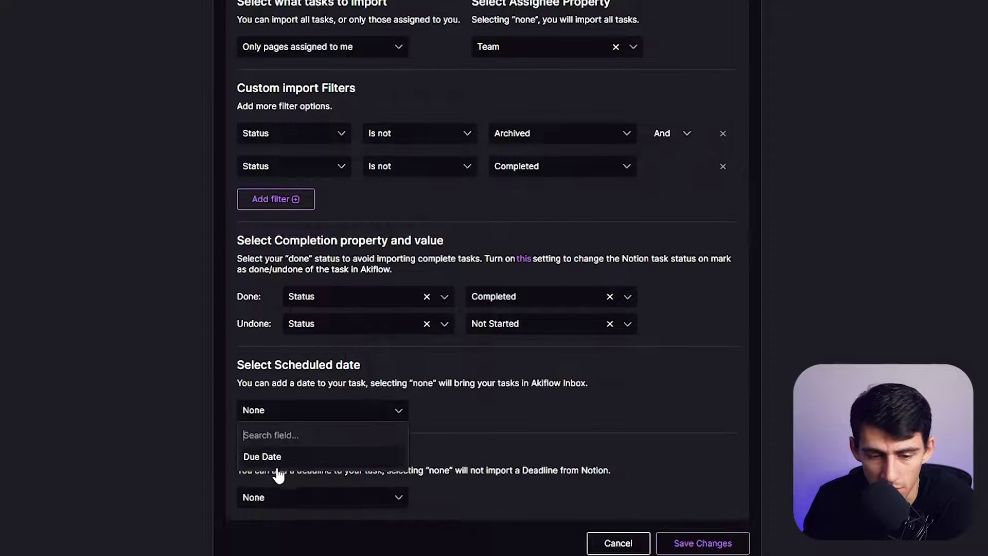
{"action": "left_click", "coordinate": [280, 457]}
{"action": "left_click", "coordinate": [280, 497]}
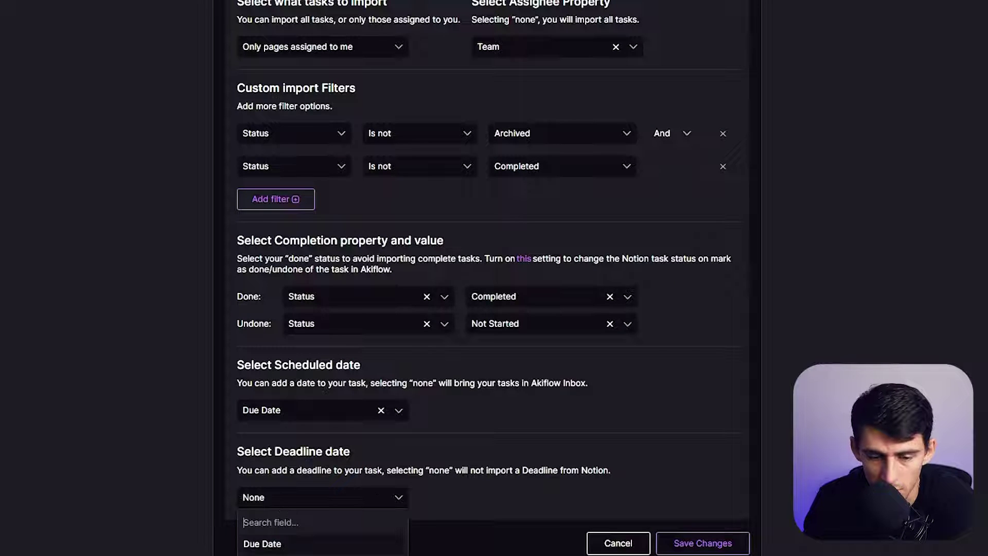
{"action": "left_click", "coordinate": [278, 543]}
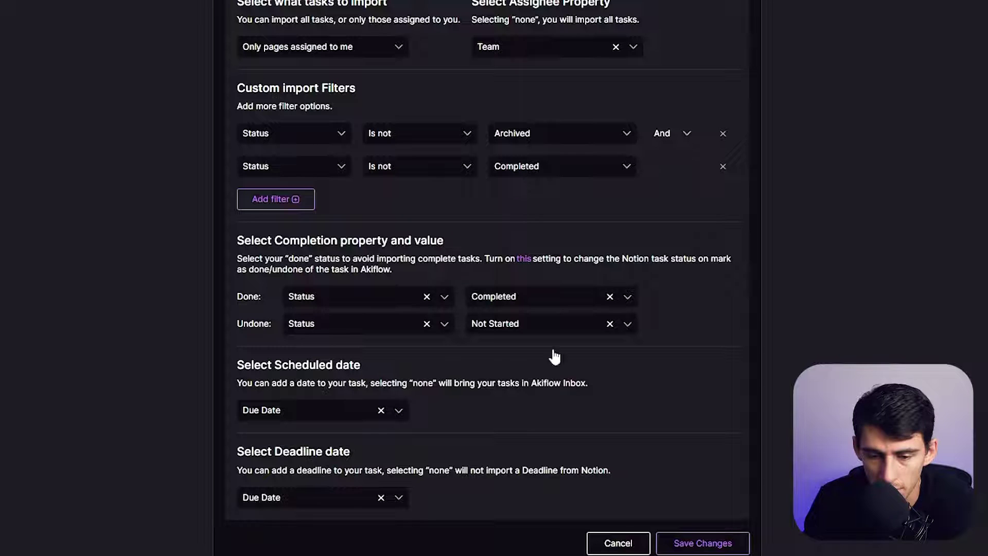
{"action": "left_click", "coordinate": [397, 411]}
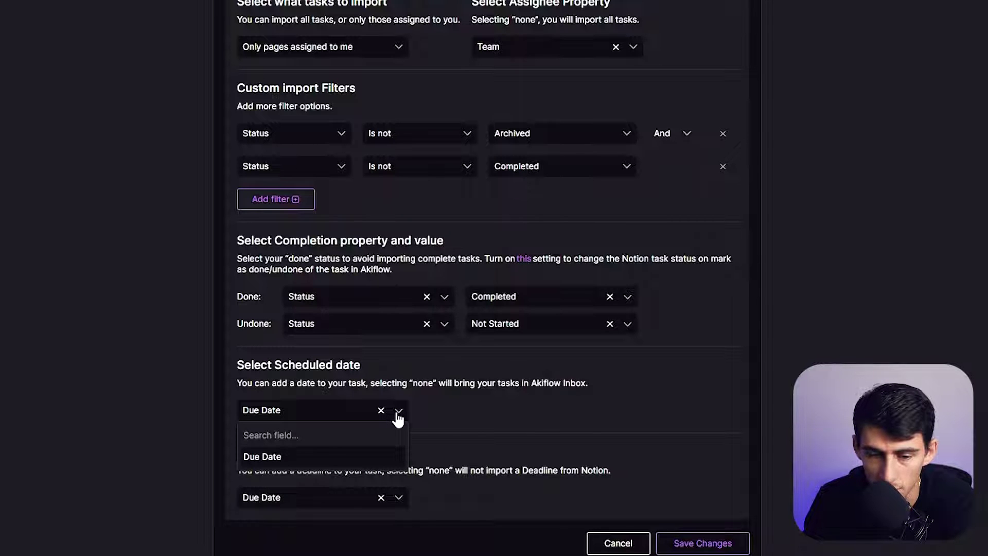
{"action": "left_click", "coordinate": [443, 416]}
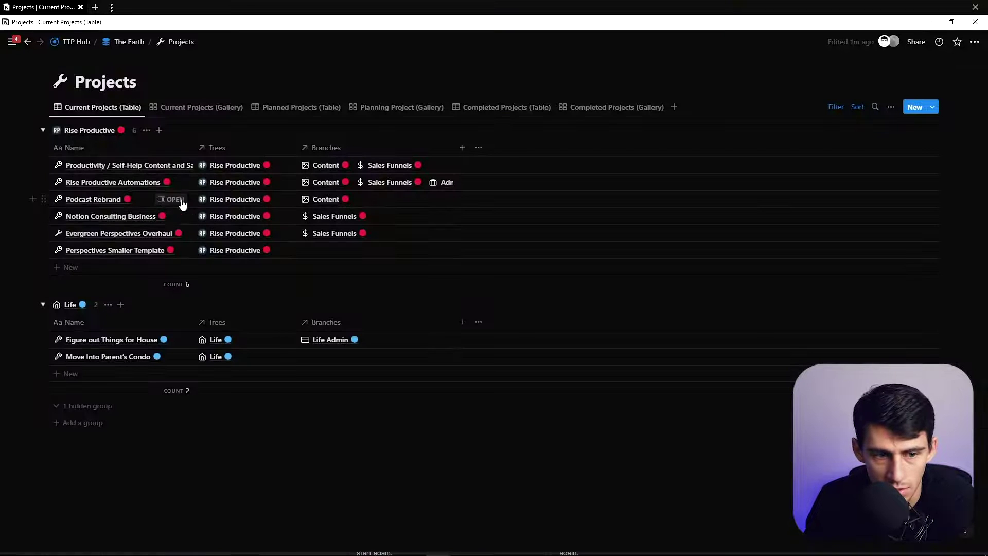
Step: In Notion, give Podcast Rebrand a Due Date from Oct 17 to Oct 28, 2022
{"action": "left_click", "coordinate": [174, 199]}
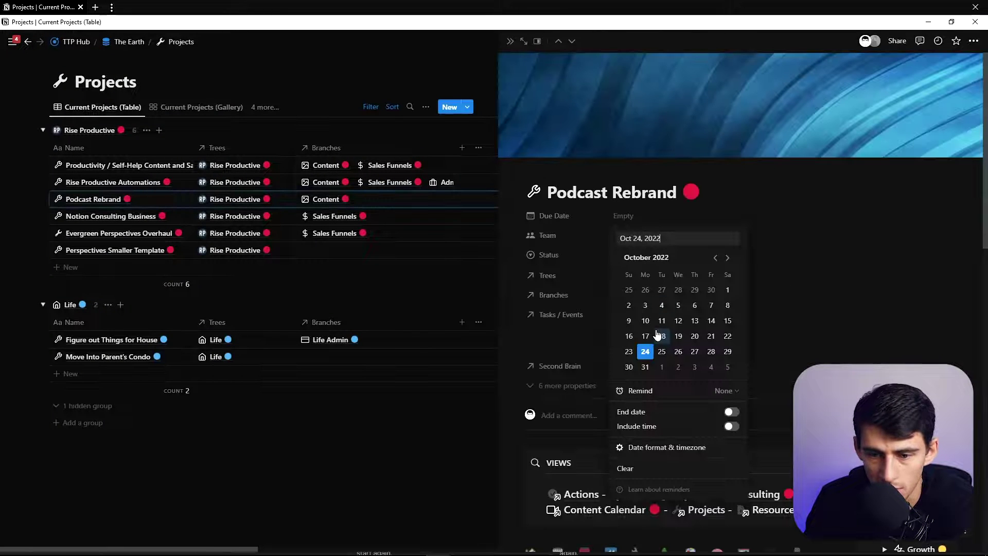
{"action": "left_click", "coordinate": [646, 335]}
{"action": "left_click", "coordinate": [730, 411]}
{"action": "left_click", "coordinate": [711, 352]}
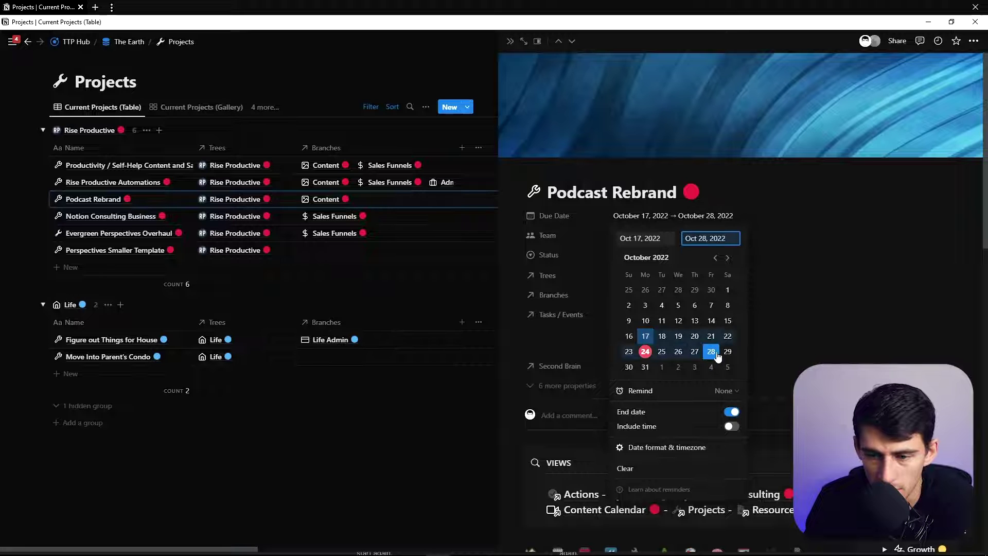
{"action": "left_click", "coordinate": [730, 219]}
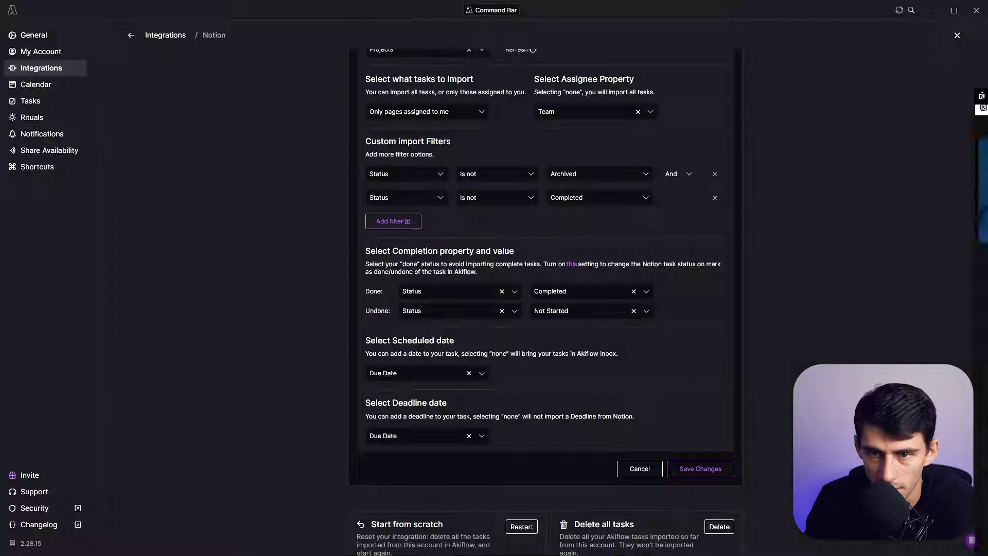
Step: Save the Projects import settings, then open and cancel an Add workspace database list
{"action": "scroll", "coordinate": [678, 444], "scroll_direction": "down", "scroll_amount": 1}
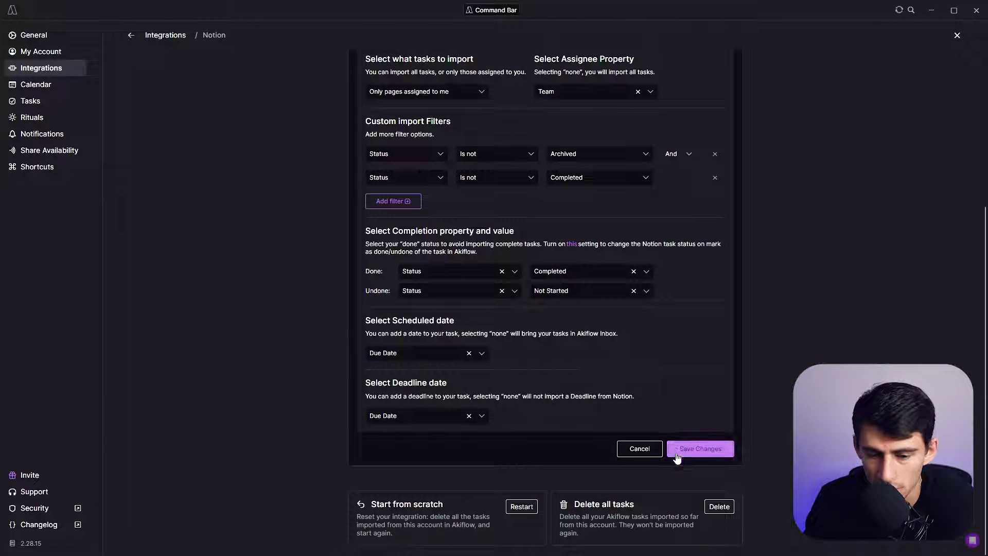
{"action": "left_click", "coordinate": [708, 449]}
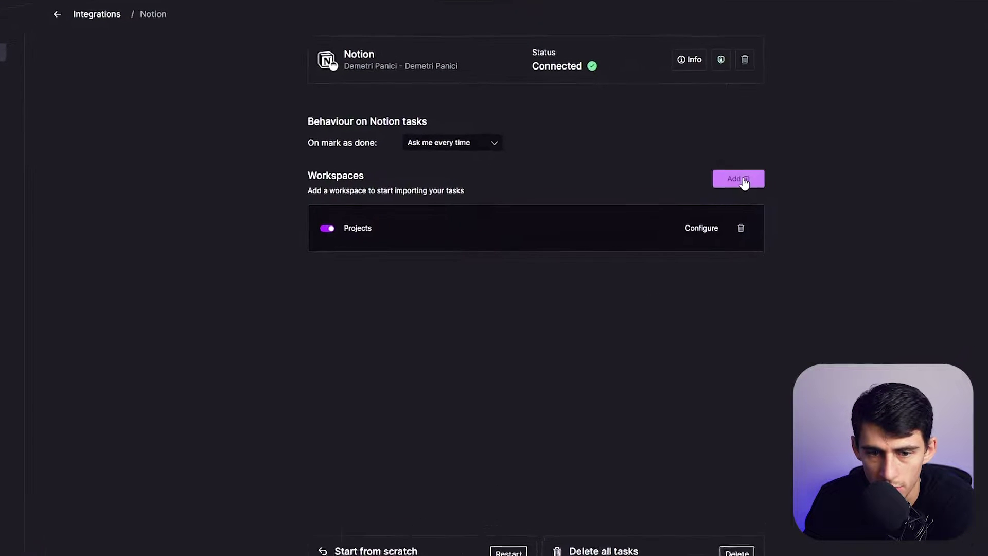
{"action": "left_click", "coordinate": [721, 177]}
{"action": "left_click", "coordinate": [482, 306]}
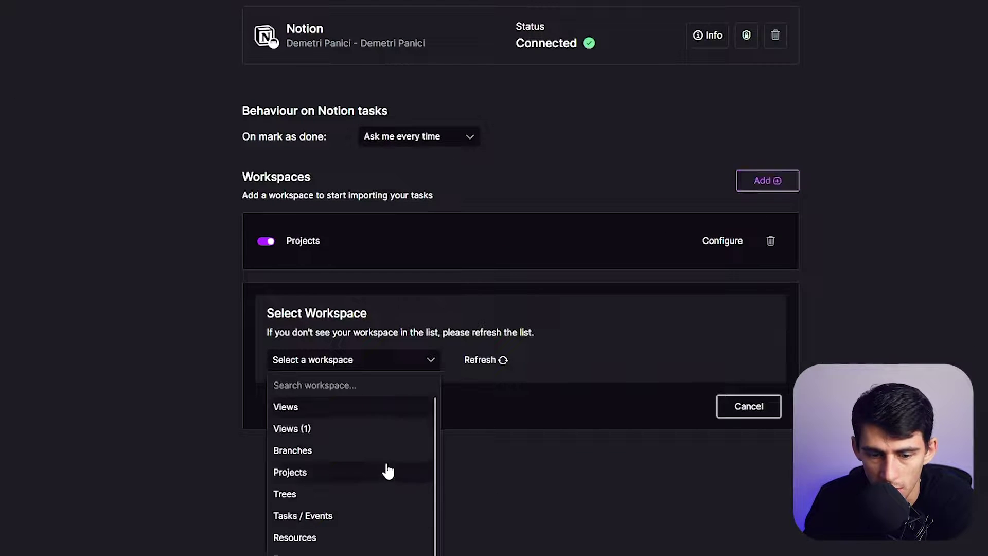
{"action": "scroll", "coordinate": [386, 470], "scroll_direction": "down", "scroll_amount": 1}
{"action": "scroll", "coordinate": [326, 524], "scroll_direction": "up", "scroll_amount": 1}
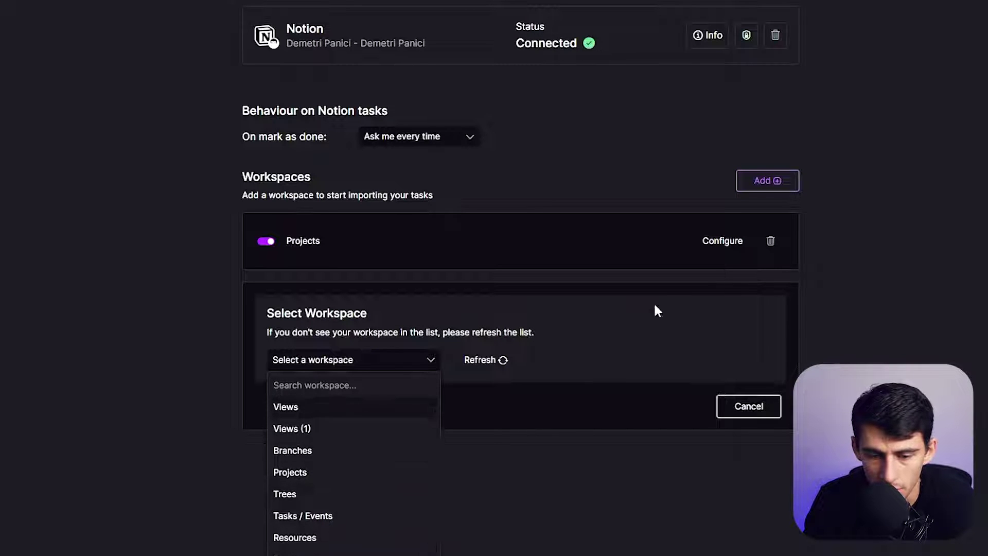
{"action": "left_click", "coordinate": [715, 288]}
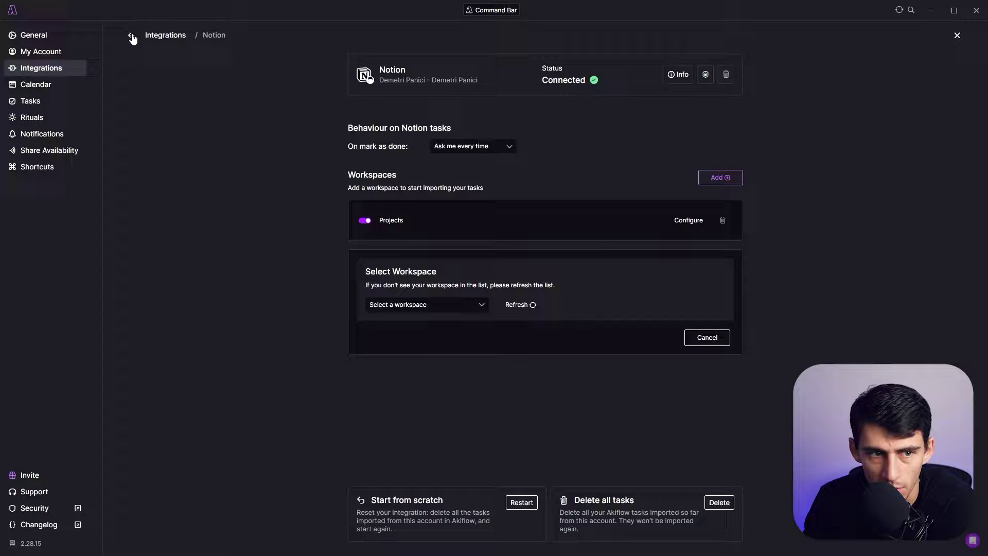
Step: Reopen the Notion integration from Integrations and save the Projects settings again
{"action": "left_click", "coordinate": [132, 39]}
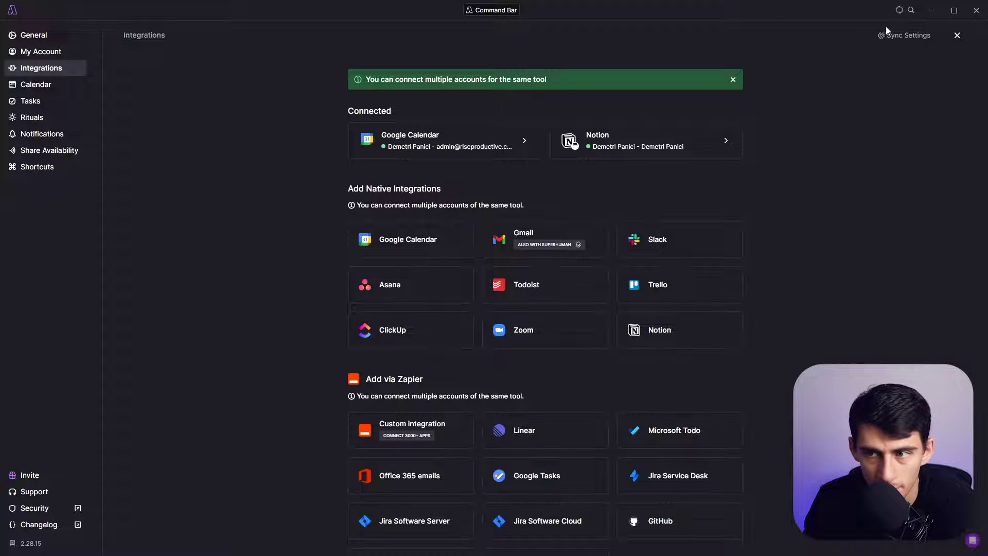
{"action": "left_click", "coordinate": [646, 139]}
{"action": "scroll", "coordinate": [514, 308], "scroll_direction": "down", "scroll_amount": 5}
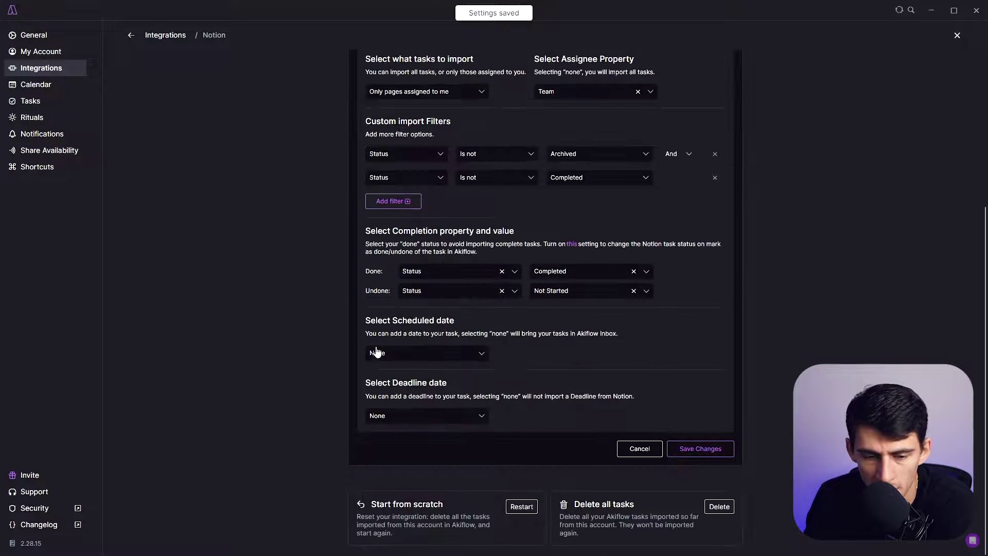
{"action": "left_click", "coordinate": [392, 354]}
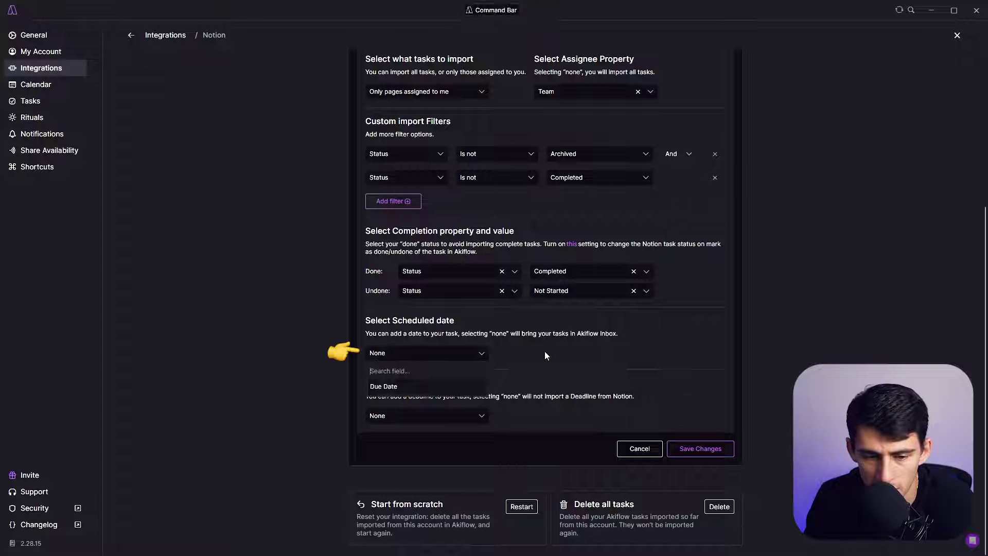
{"action": "left_click", "coordinate": [544, 350]}
{"action": "left_click", "coordinate": [687, 449]}
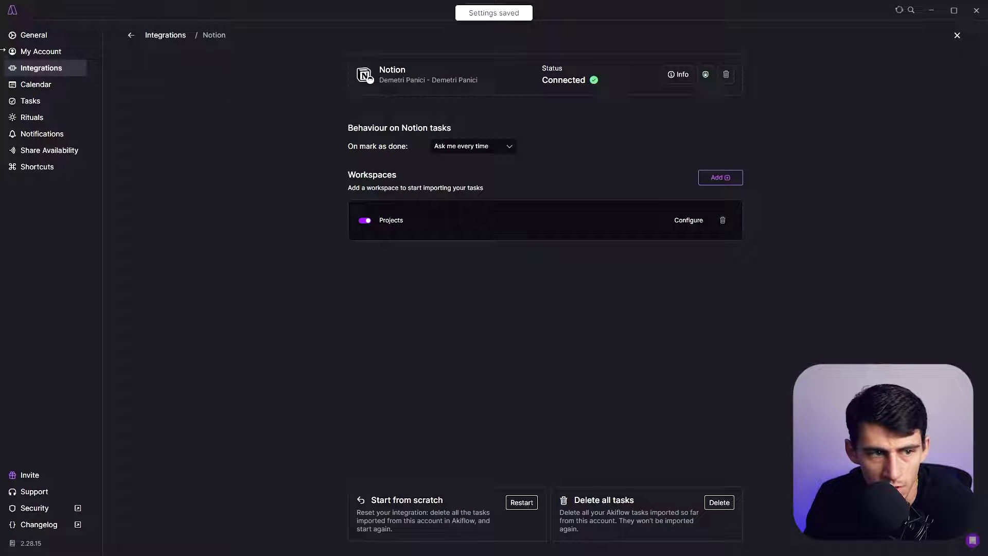
{"action": "left_click", "coordinate": [956, 35]}
Step: Add Tasks / Events as a workspace with the import filter Task Type Is Adhoc Task
{"action": "left_click", "coordinate": [556, 150]}
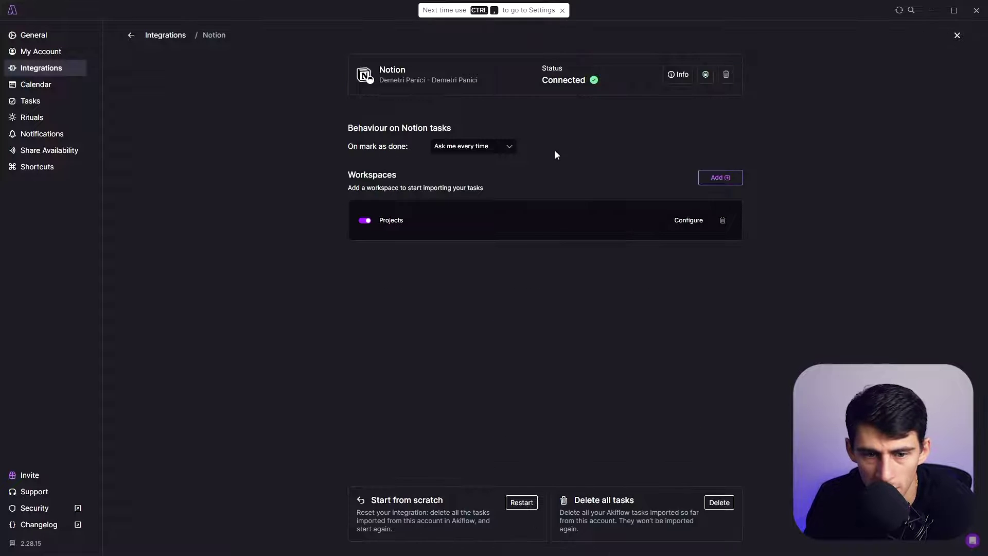
{"action": "left_click", "coordinate": [731, 180]}
{"action": "left_click", "coordinate": [418, 415]}
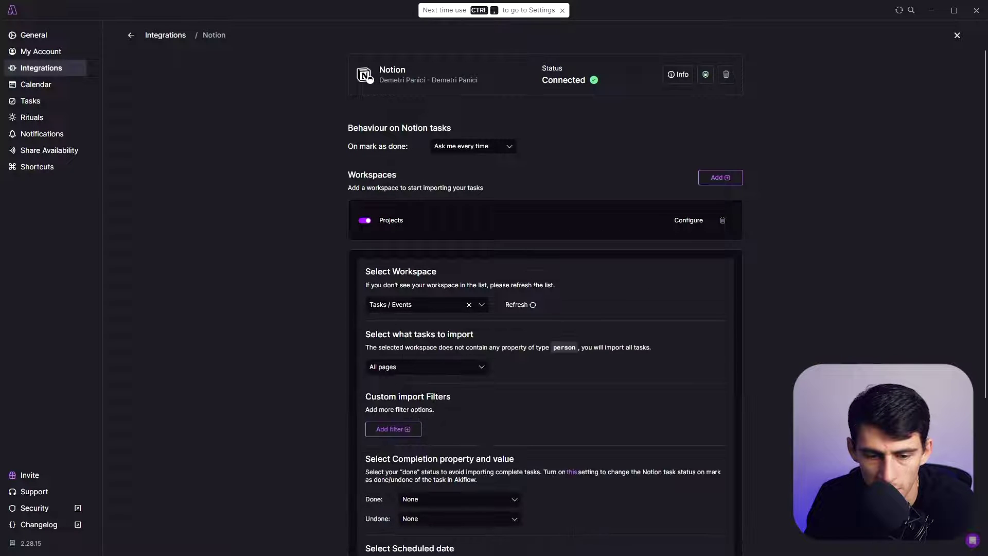
{"action": "scroll", "coordinate": [391, 329], "scroll_direction": "down", "scroll_amount": 2}
{"action": "left_click", "coordinate": [393, 324]}
{"action": "left_click", "coordinate": [391, 325]}
{"action": "left_click", "coordinate": [386, 359]}
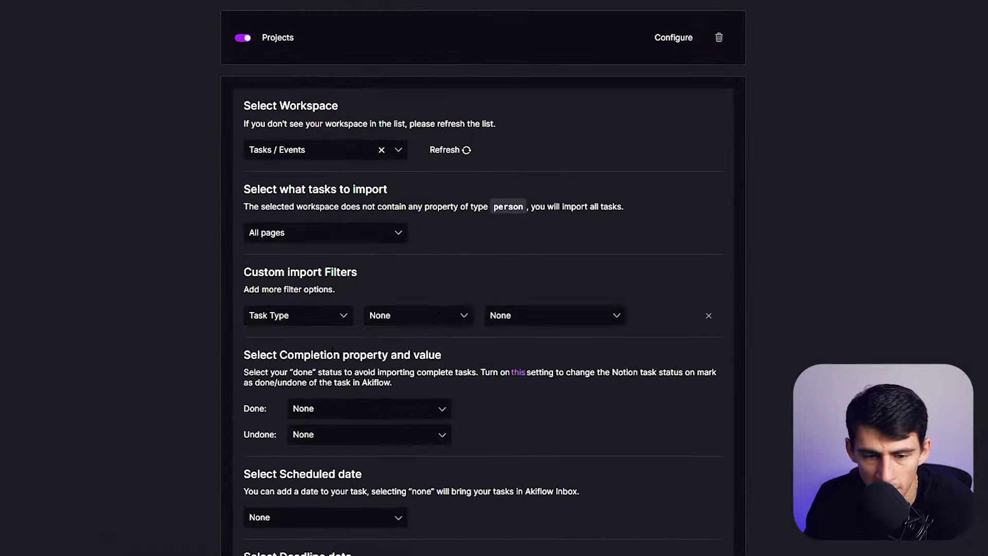
{"action": "left_click", "coordinate": [453, 315]}
{"action": "left_click", "coordinate": [412, 360]}
{"action": "left_click", "coordinate": [556, 315]}
{"action": "left_click", "coordinate": [585, 359]}
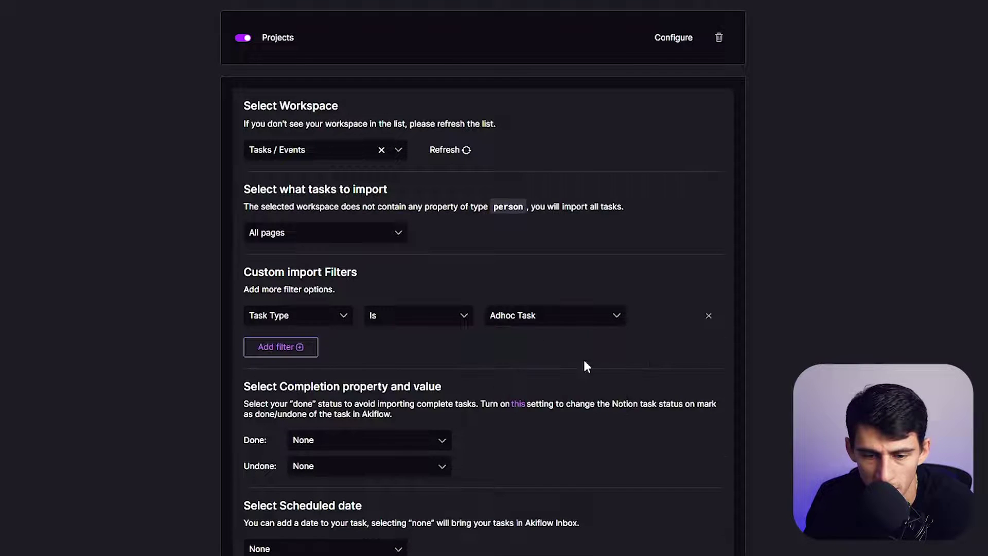
Step: Set the Done property to Checkbox, leave the other properties unchanged, and save the Tasks / Events settings
{"action": "scroll", "coordinate": [585, 366], "scroll_direction": "down", "scroll_amount": 4}
{"action": "left_click", "coordinate": [416, 250]}
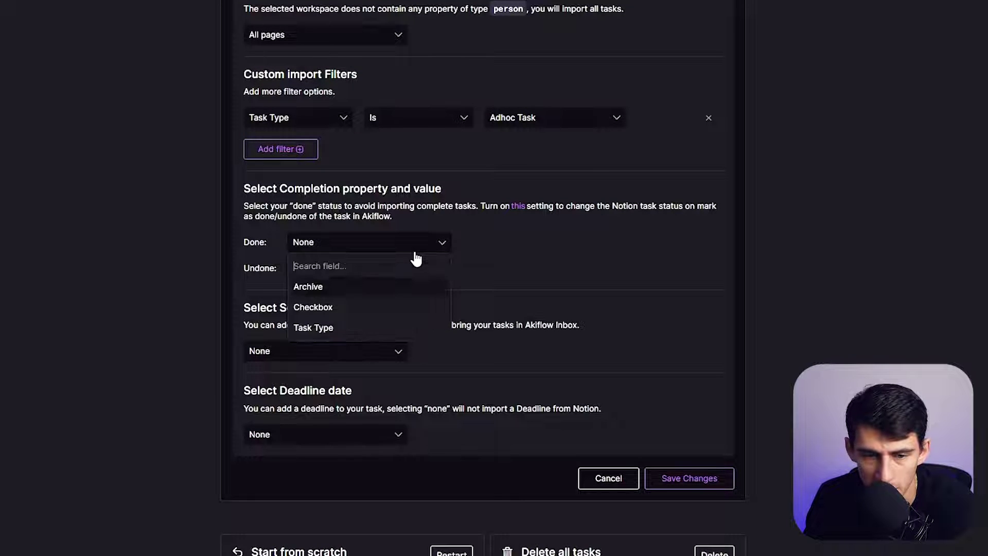
{"action": "left_click", "coordinate": [319, 306]}
{"action": "left_click", "coordinate": [331, 247]}
{"action": "left_click", "coordinate": [331, 247]}
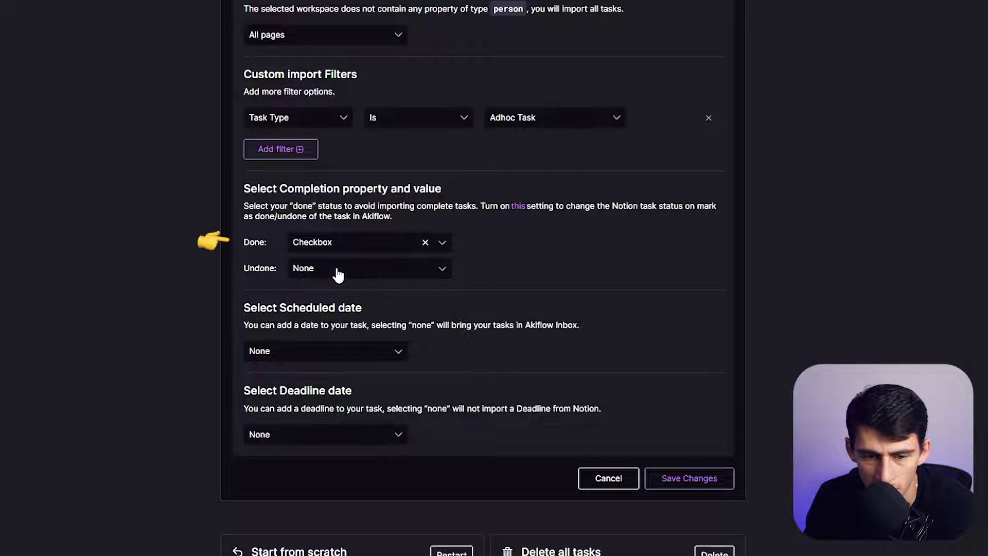
{"action": "left_click", "coordinate": [368, 278]}
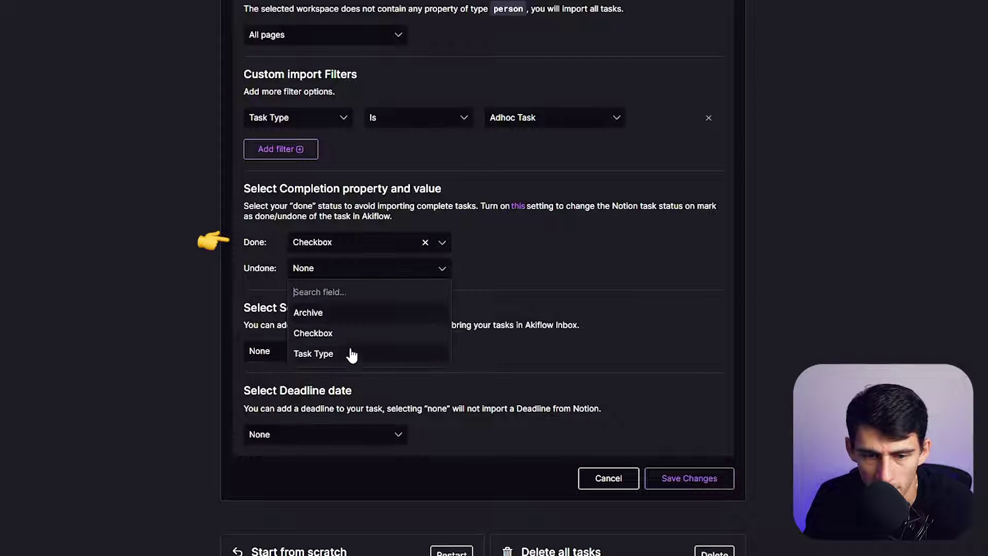
{"action": "left_click", "coordinate": [273, 352]}
{"action": "left_click", "coordinate": [309, 355]}
{"action": "left_click", "coordinate": [297, 438]}
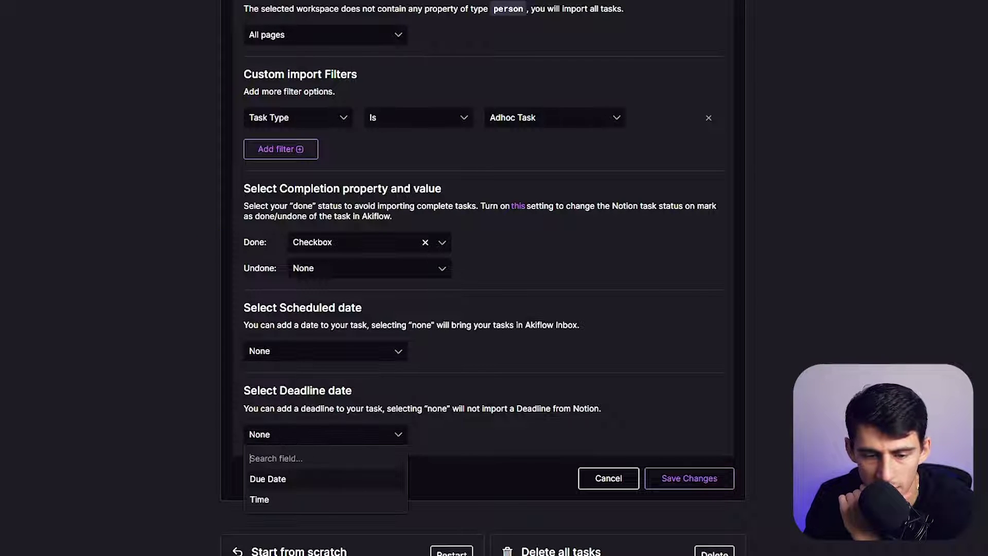
{"action": "left_click", "coordinate": [415, 393]}
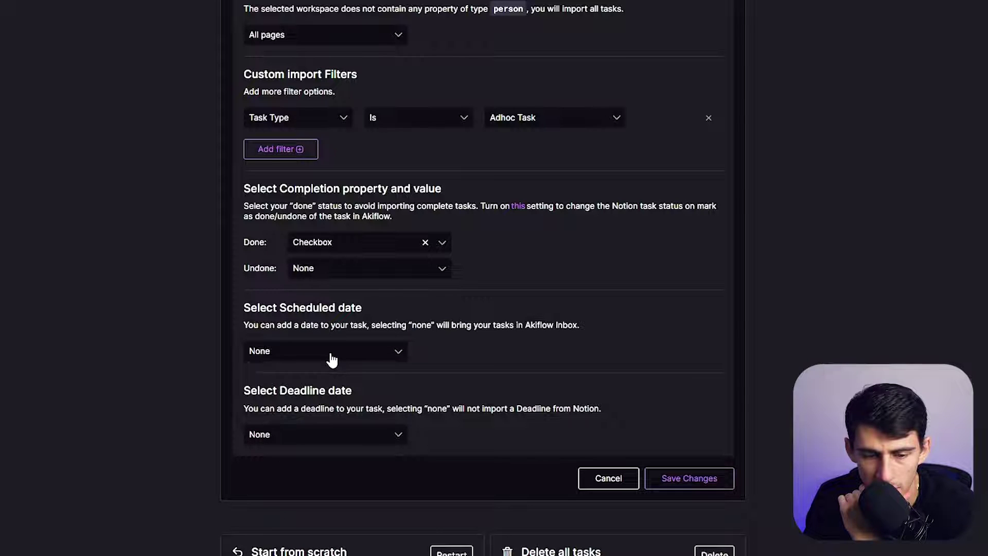
{"action": "left_click", "coordinate": [331, 356]}
{"action": "left_click", "coordinate": [406, 355]}
{"action": "left_click", "coordinate": [714, 479]}
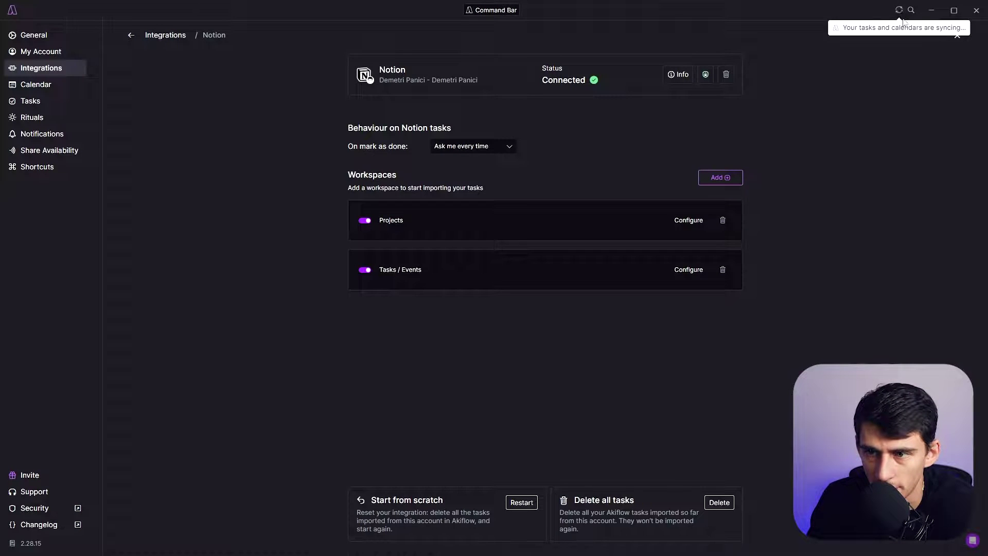
{"action": "left_click", "coordinate": [900, 11]}
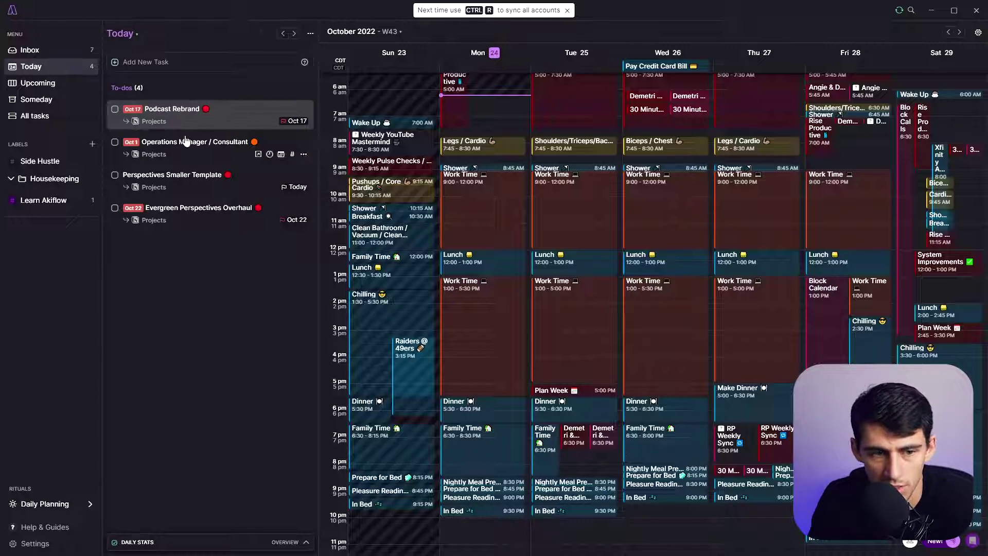
{"action": "left_click", "coordinate": [31, 50]}
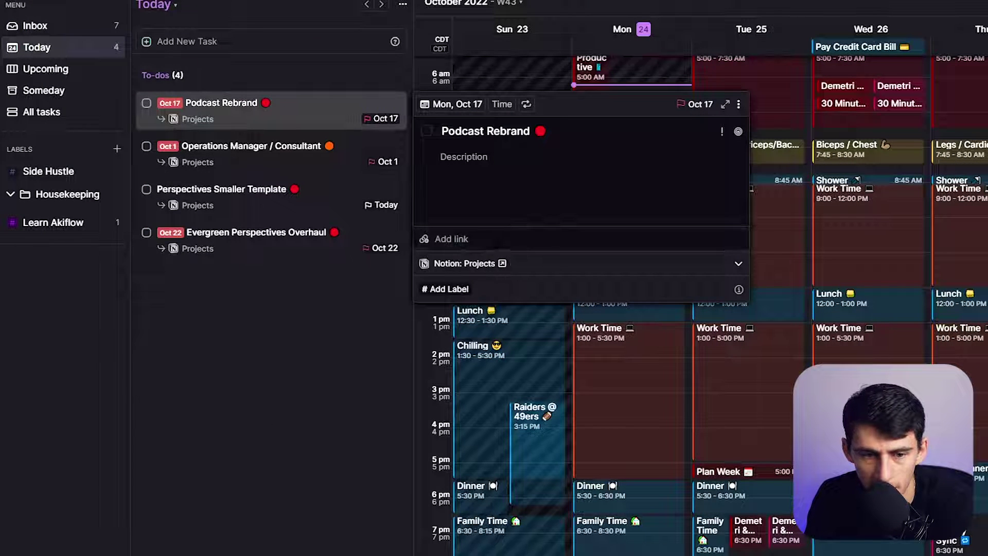
{"action": "left_click", "coordinate": [502, 265]}
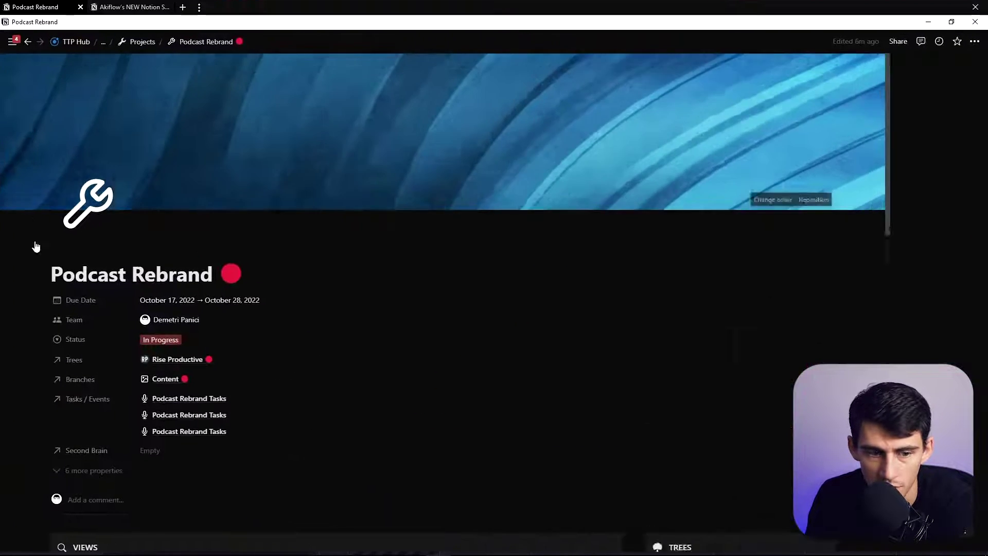
{"action": "scroll", "coordinate": [521, 362], "scroll_direction": "down", "scroll_amount": 8}
{"action": "scroll", "coordinate": [654, 250], "scroll_direction": "down", "scroll_amount": 8}
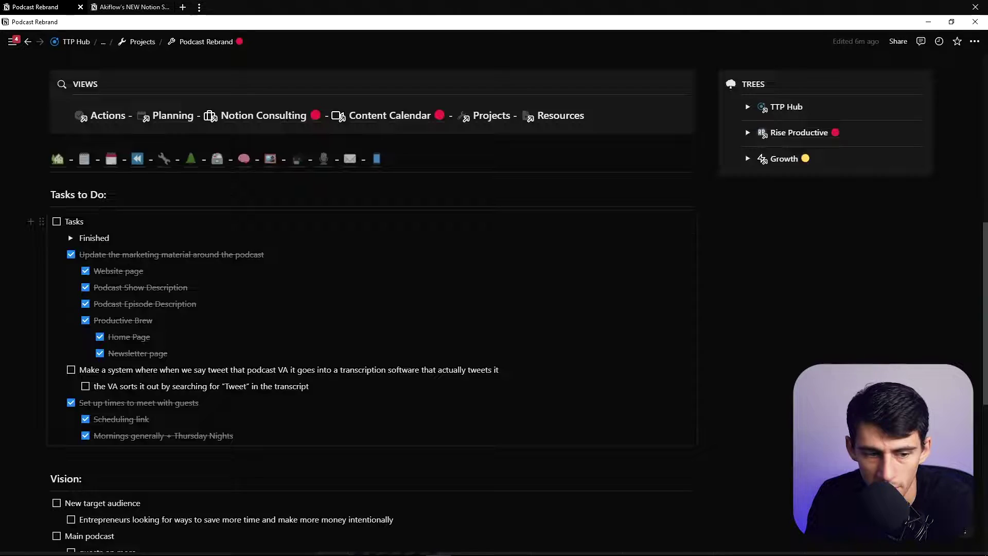
{"action": "scroll", "coordinate": [654, 250], "scroll_direction": "up", "scroll_amount": 10}
{"action": "key", "text": "alt+Tab"}
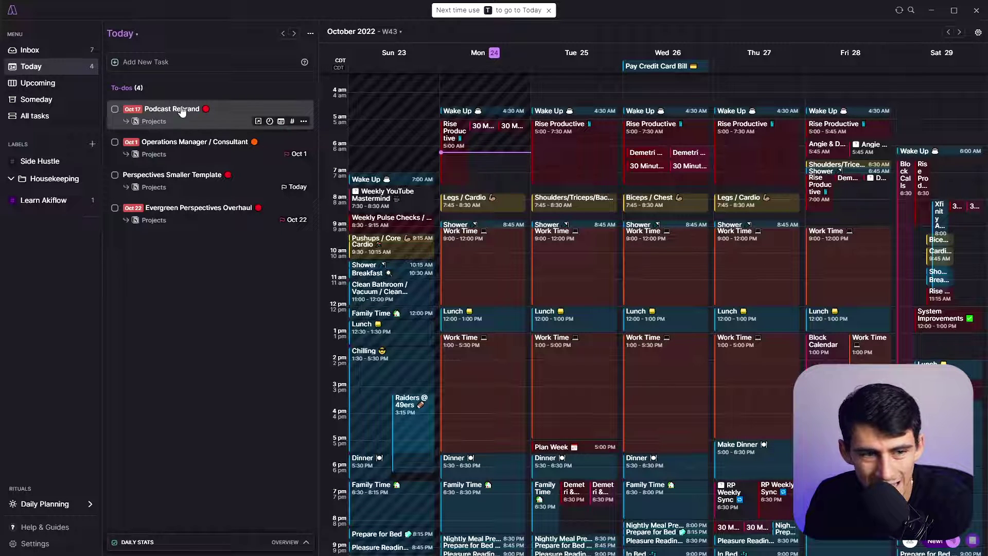
Step: Schedule Podcast Rebrand on Monday 24 at 6:15 AM for 45 minutes and tick it done
{"action": "left_click_drag", "start_coordinate": [162, 119], "coordinate": [484, 164]}
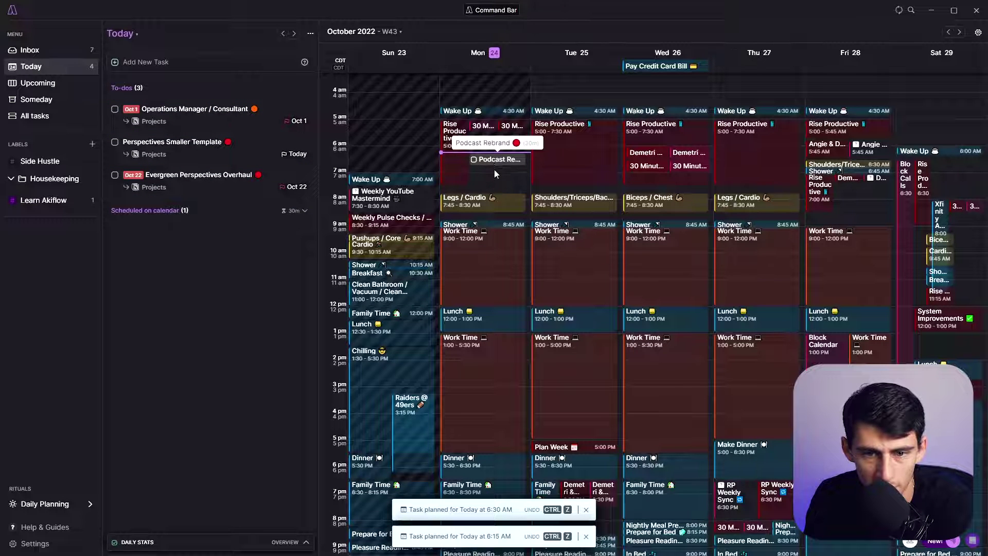
{"action": "left_click_drag", "start_coordinate": [494, 174], "coordinate": [493, 181]}
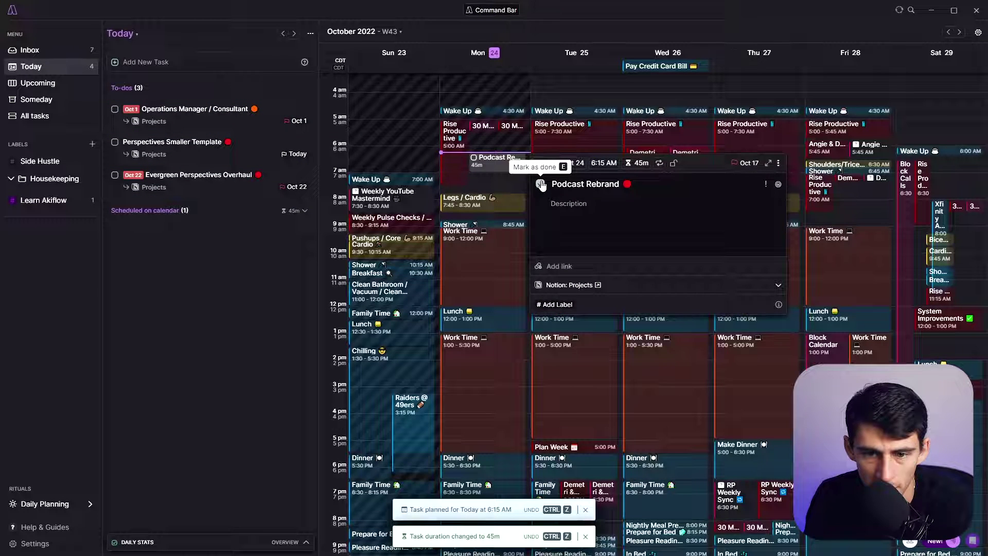
{"action": "left_click", "coordinate": [540, 184]}
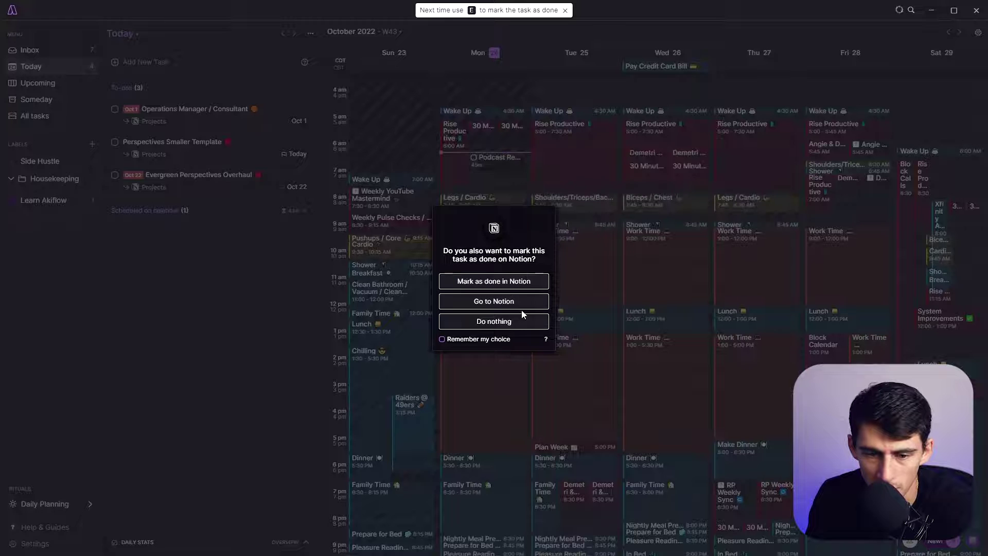
Step: Answer the Notion prompt with Do nothing and set Podcast Rebrand back to not done
{"action": "left_click", "coordinate": [478, 340]}
{"action": "left_click", "coordinate": [479, 339]}
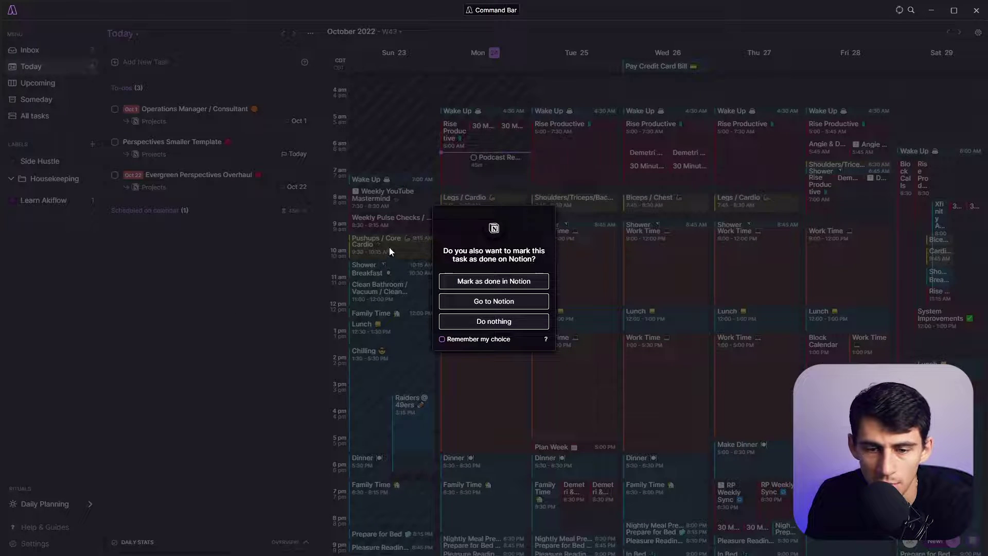
{"action": "left_click", "coordinate": [519, 321]}
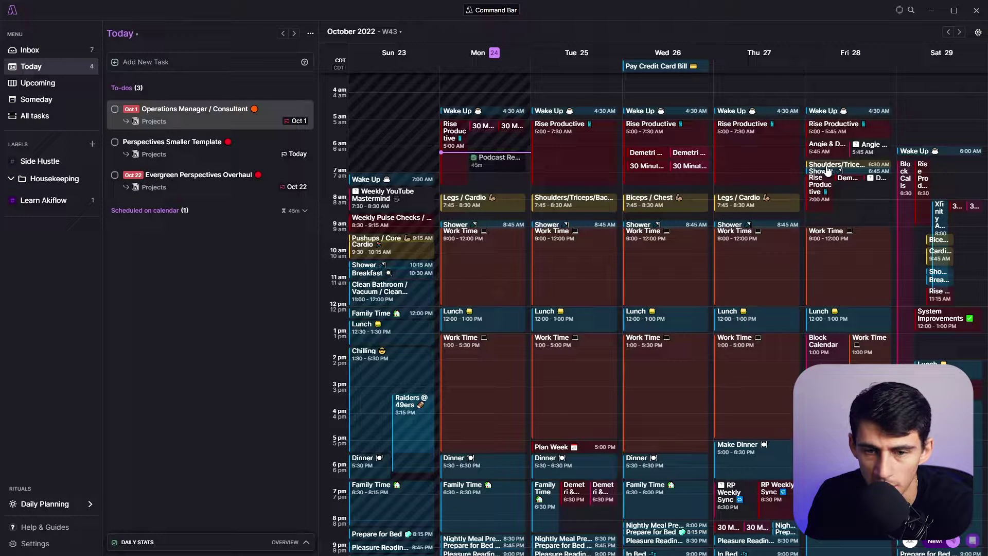
{"action": "left_click", "coordinate": [473, 158]}
{"action": "left_click", "coordinate": [489, 164]}
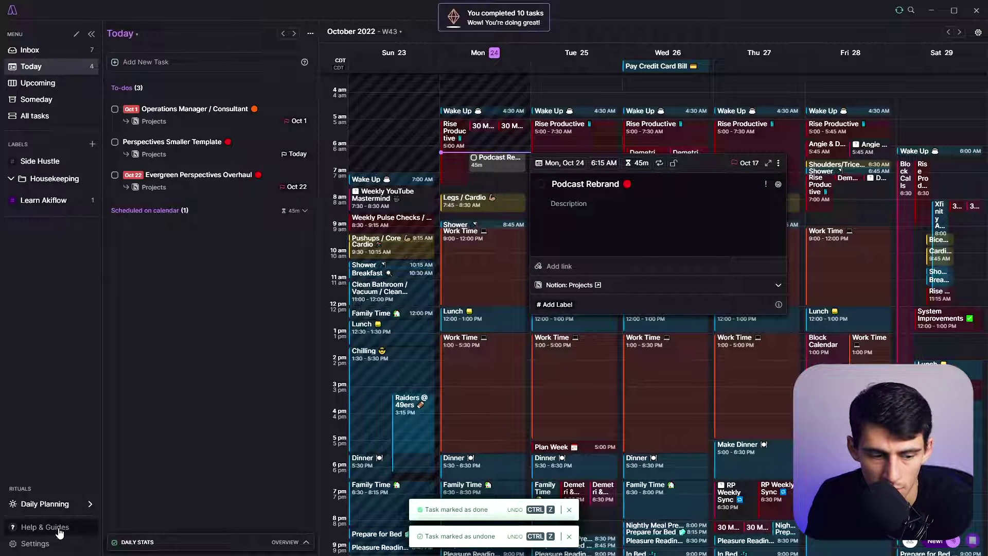
{"action": "left_click", "coordinate": [35, 544]}
Step: Set the Projects workspace's 'On mark as done' to 'Mark as done in Notion' and close Settings
{"action": "left_click", "coordinate": [688, 221]}
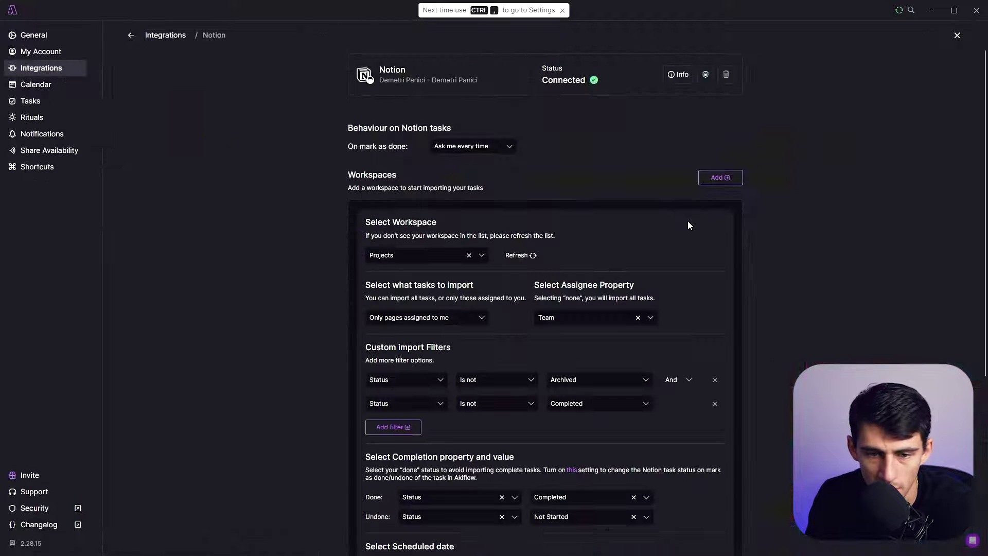
{"action": "left_click", "coordinate": [480, 148]}
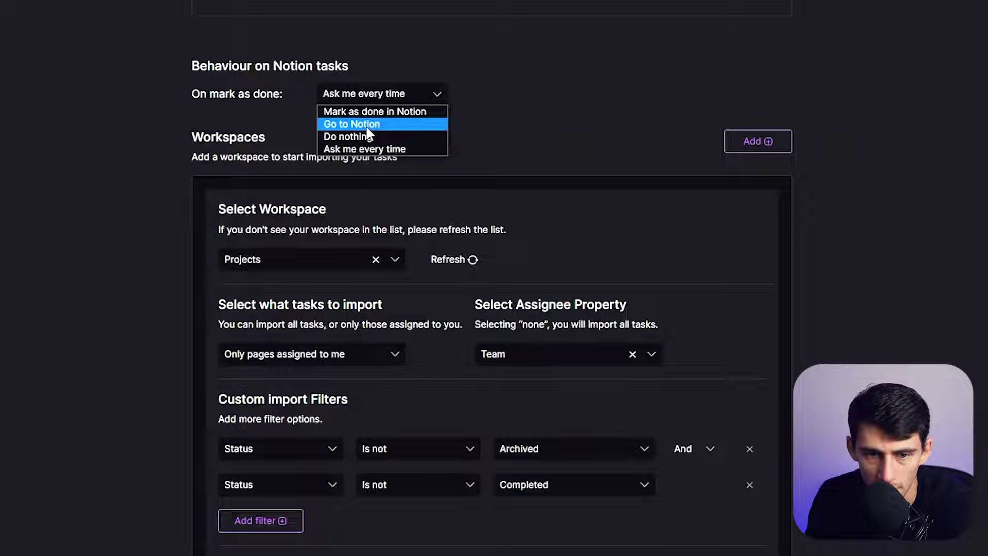
{"action": "left_click", "coordinate": [371, 112]}
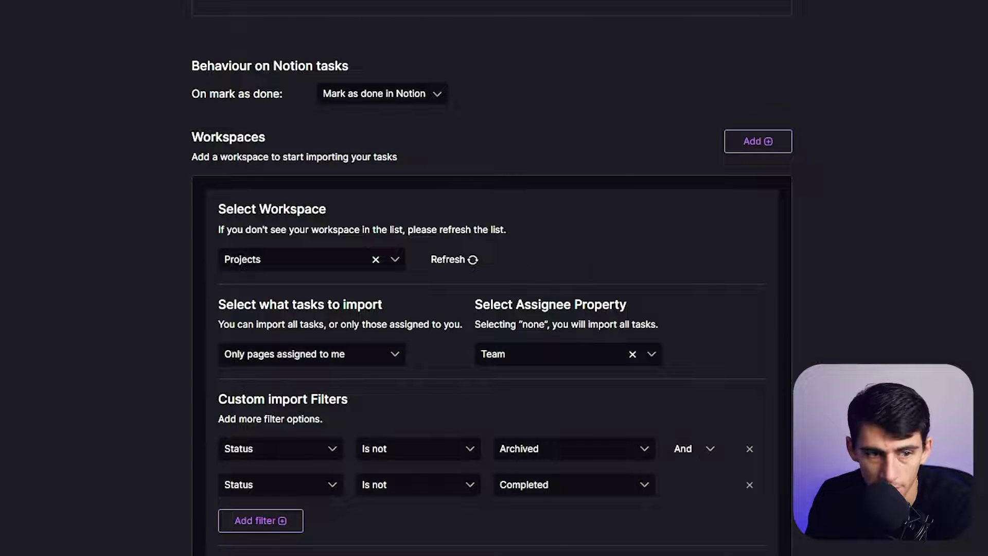
{"action": "scroll", "coordinate": [114, 309], "scroll_direction": "down", "scroll_amount": 5}
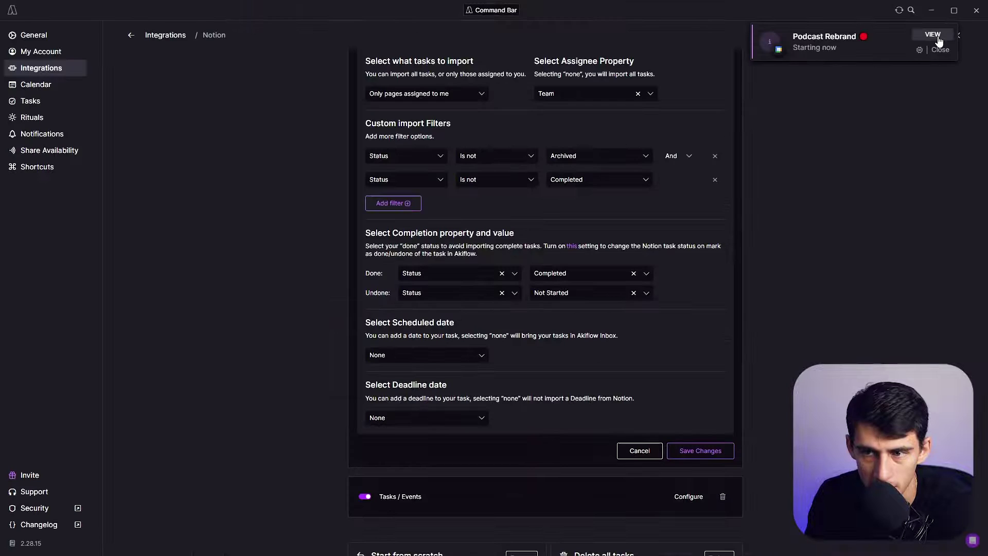
{"action": "left_click", "coordinate": [937, 38]}
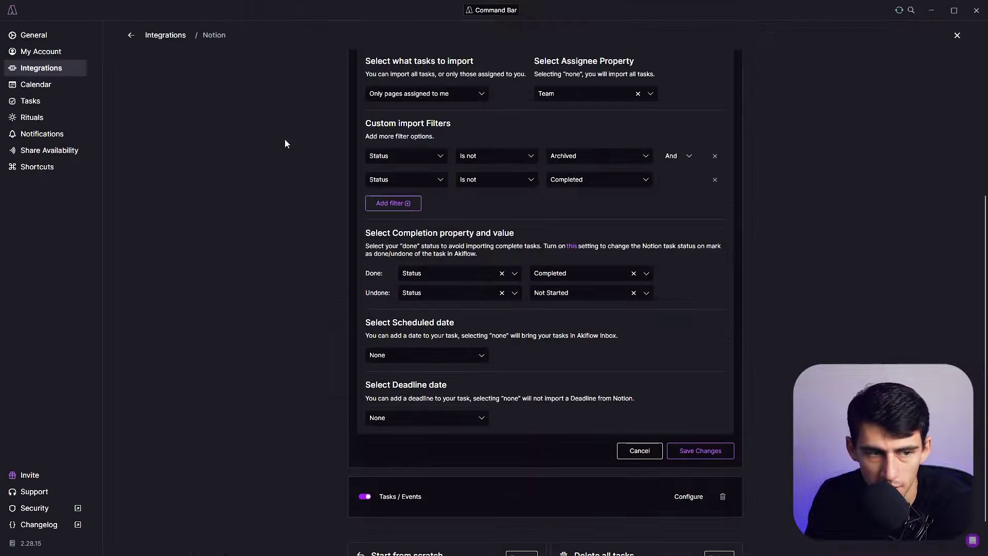
{"action": "left_click", "coordinate": [958, 36]}
{"action": "scroll", "coordinate": [522, 209], "scroll_direction": "down", "scroll_amount": 3}
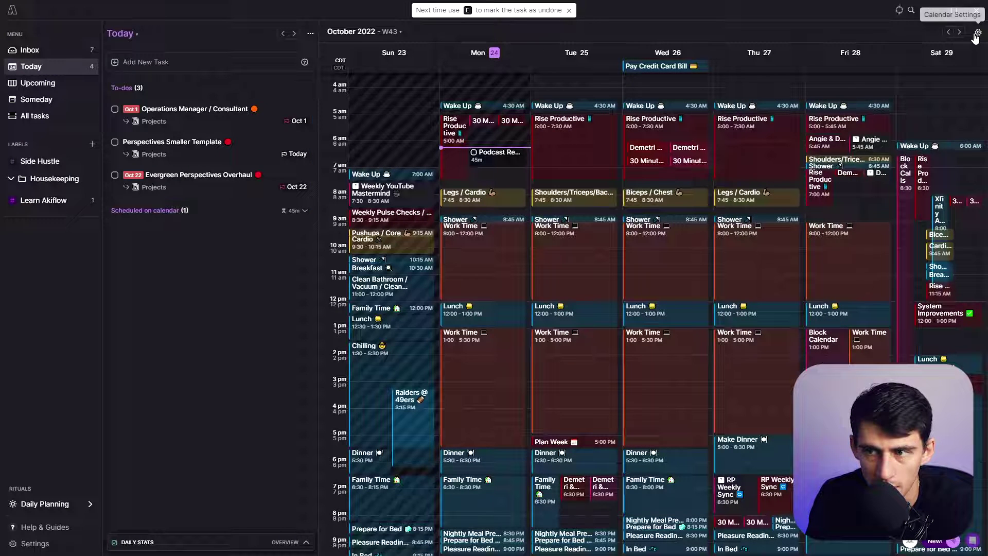
{"action": "left_click", "coordinate": [979, 32]}
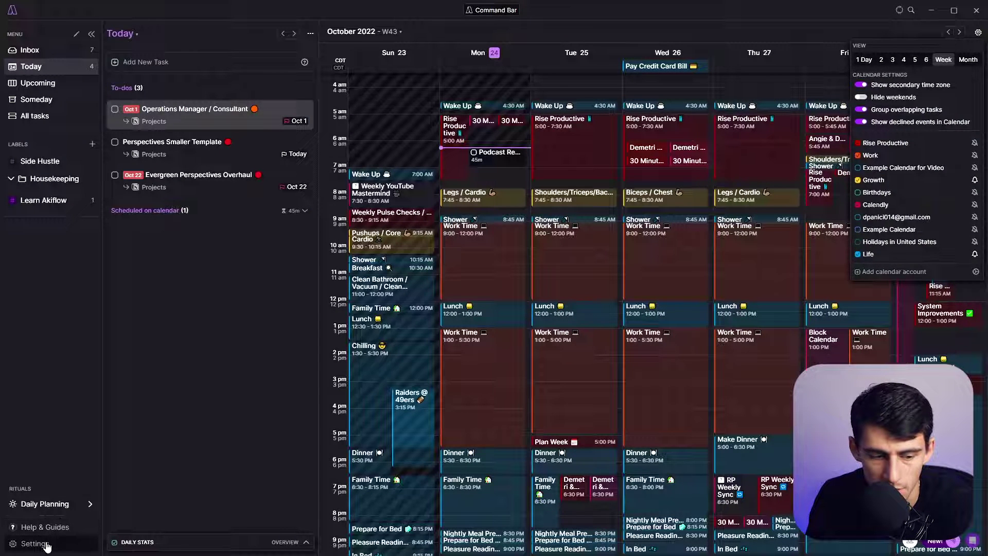
Step: Change the Projects workspace's undone Status value to In Progress and save the change
{"action": "left_click", "coordinate": [45, 544]}
{"action": "left_click", "coordinate": [669, 149]}
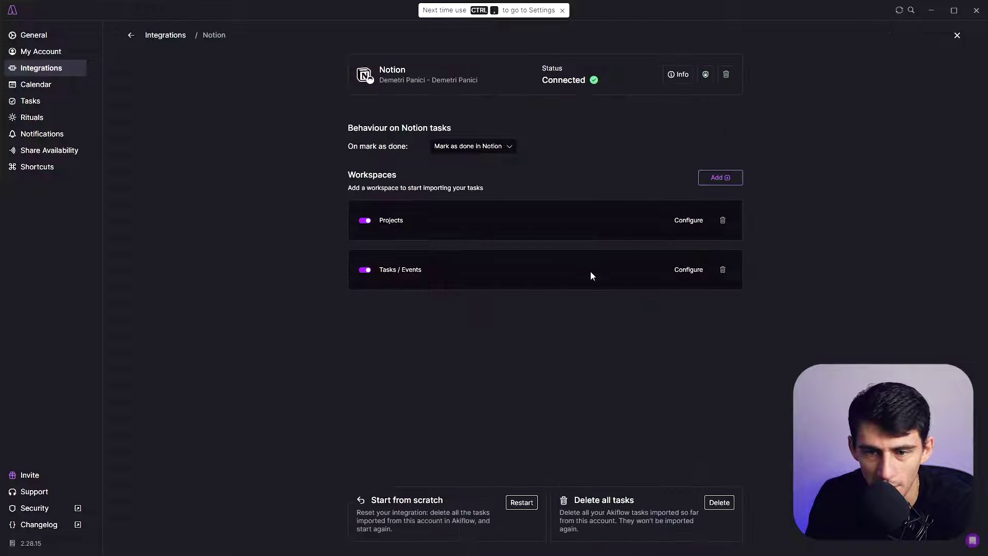
{"action": "left_click", "coordinate": [681, 224]}
{"action": "scroll", "coordinate": [585, 224], "scroll_direction": "down", "scroll_amount": 5}
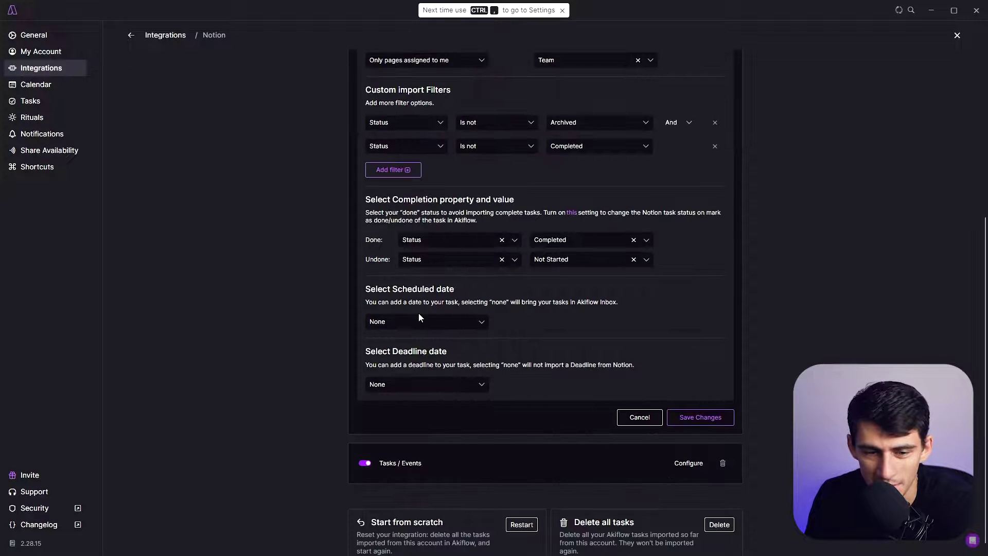
{"action": "left_click", "coordinate": [559, 265]}
{"action": "left_click", "coordinate": [552, 309]}
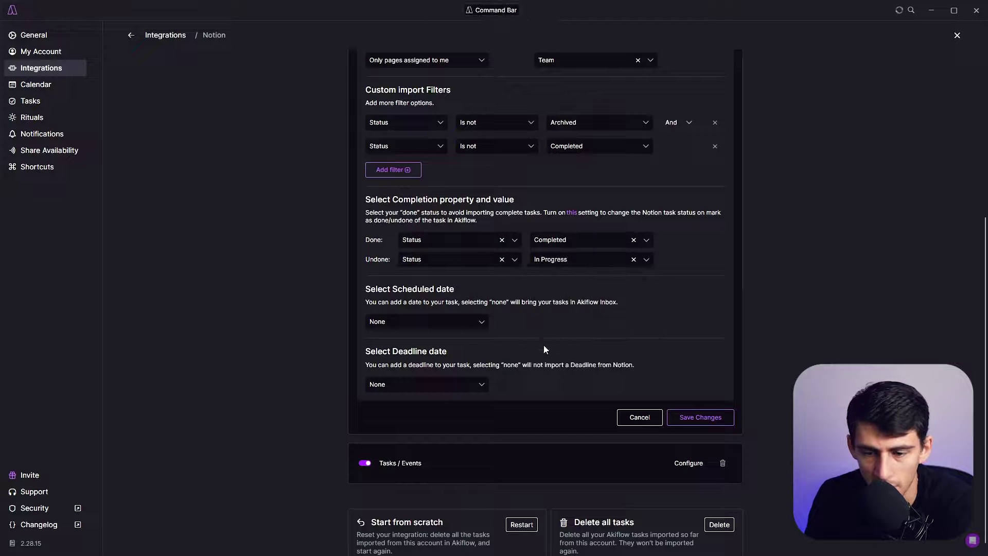
{"action": "left_click", "coordinate": [700, 416]}
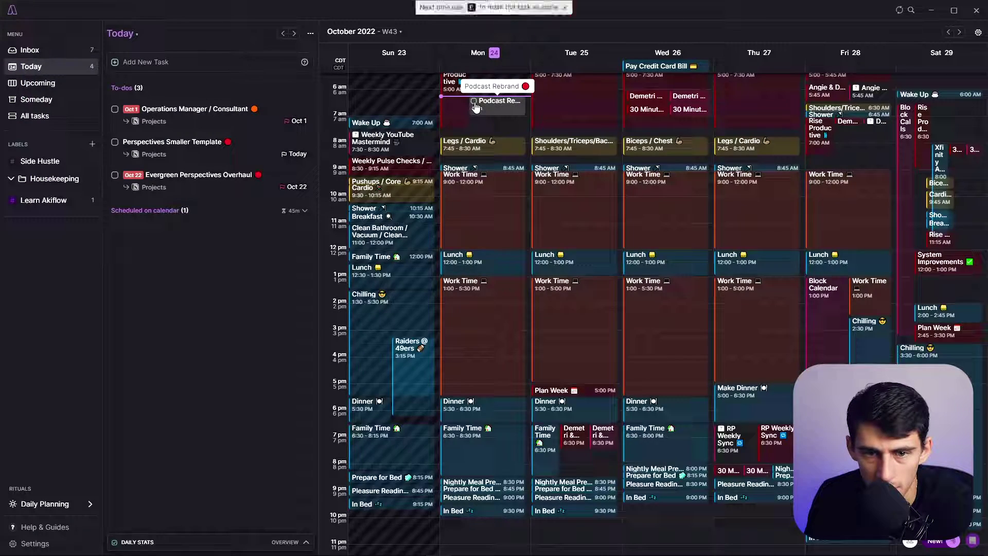
{"action": "left_click", "coordinate": [483, 93]}
Step: Move Notion out of the way and open the Podcast Rebrand event in the Akiflow calendar
{"action": "left_click_drag", "start_coordinate": [594, 109], "coordinate": [445, 104]}
{"action": "key", "text": "alt+Tab"}
{"action": "left_click", "coordinate": [496, 101]}
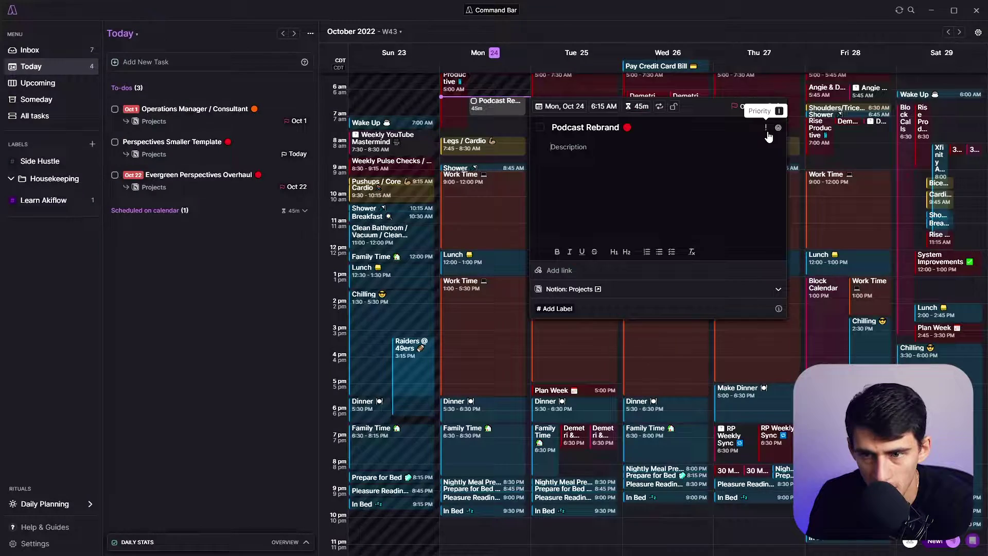
Step: Try High and Medium priority on Podcast Rebrand, then settle on Low
{"action": "left_click", "coordinate": [765, 128]}
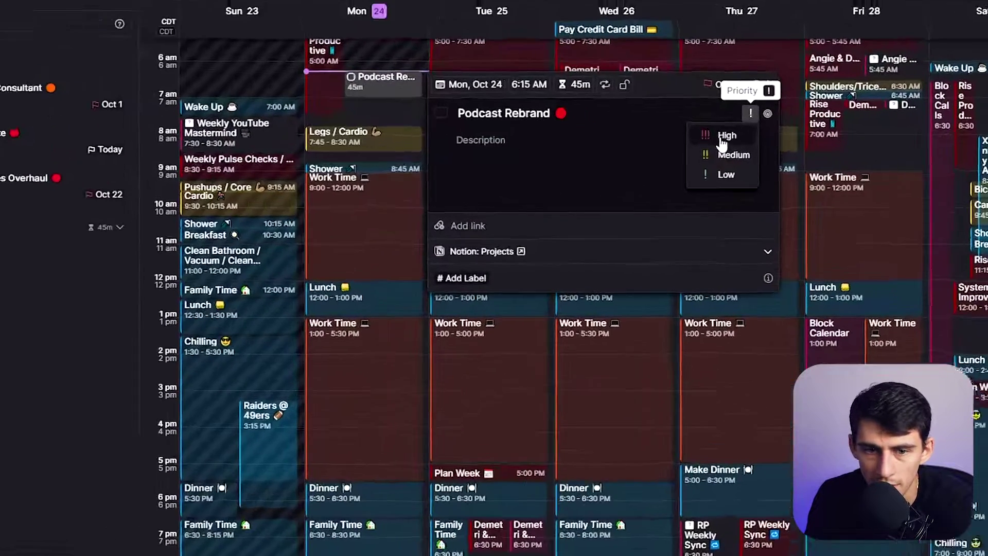
{"action": "left_click", "coordinate": [726, 136]}
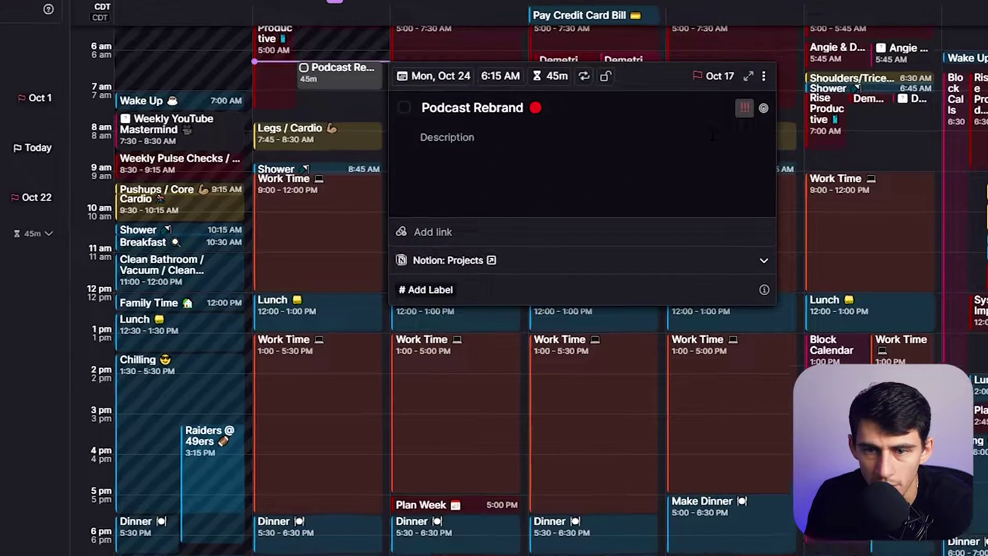
{"action": "left_click", "coordinate": [744, 108]}
{"action": "left_click", "coordinate": [721, 153]}
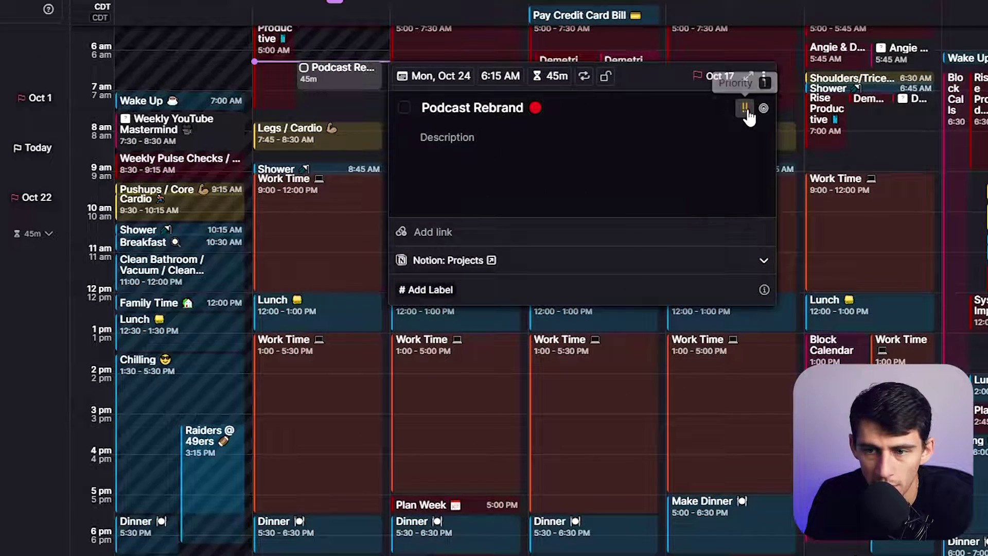
{"action": "left_click", "coordinate": [745, 109]}
{"action": "left_click", "coordinate": [720, 176]}
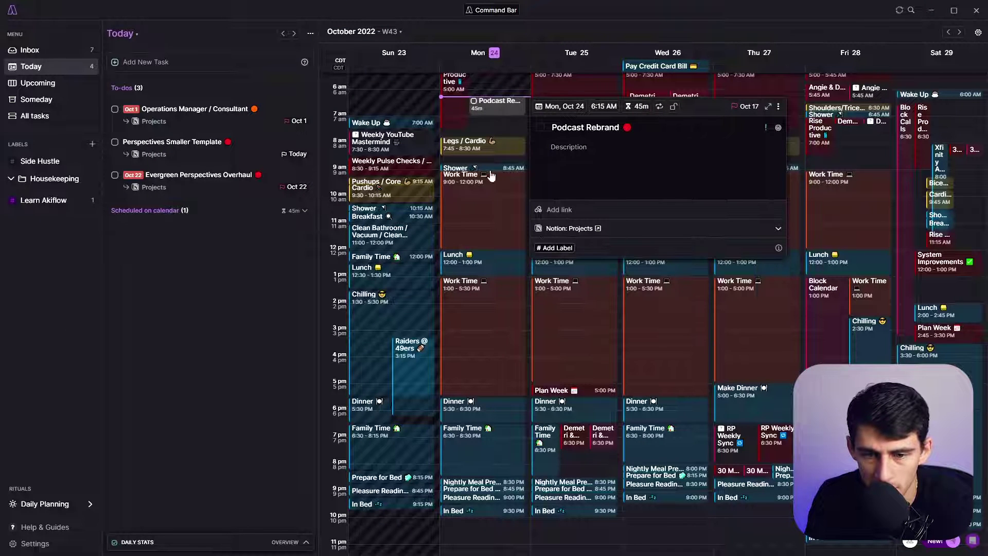
{"action": "mouse_move", "coordinate": [610, 229]}
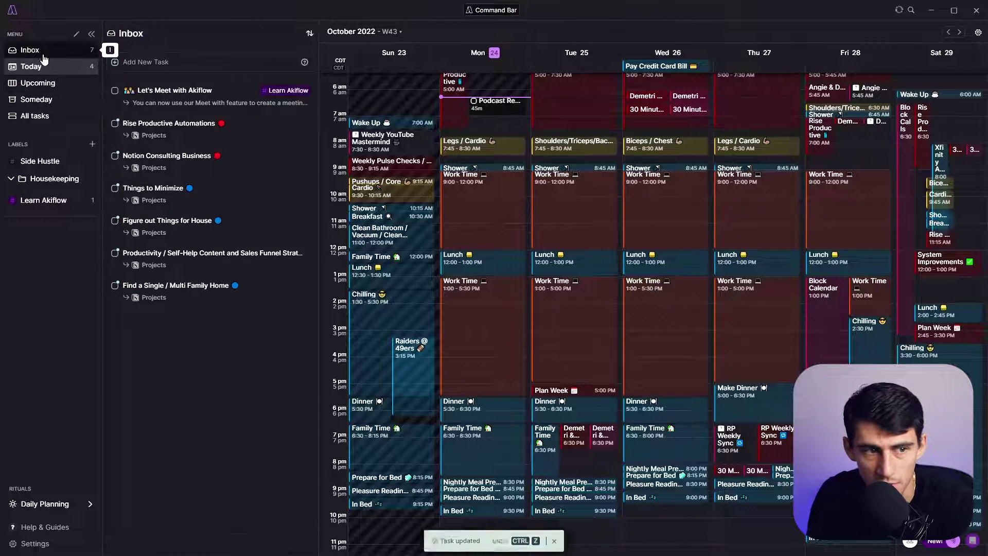
Step: Go from Today to the Upcoming planner, showing Mon 24 to Thu 27 Oct beside the calendar
{"action": "left_click", "coordinate": [59, 72]}
{"action": "left_click", "coordinate": [60, 82]}
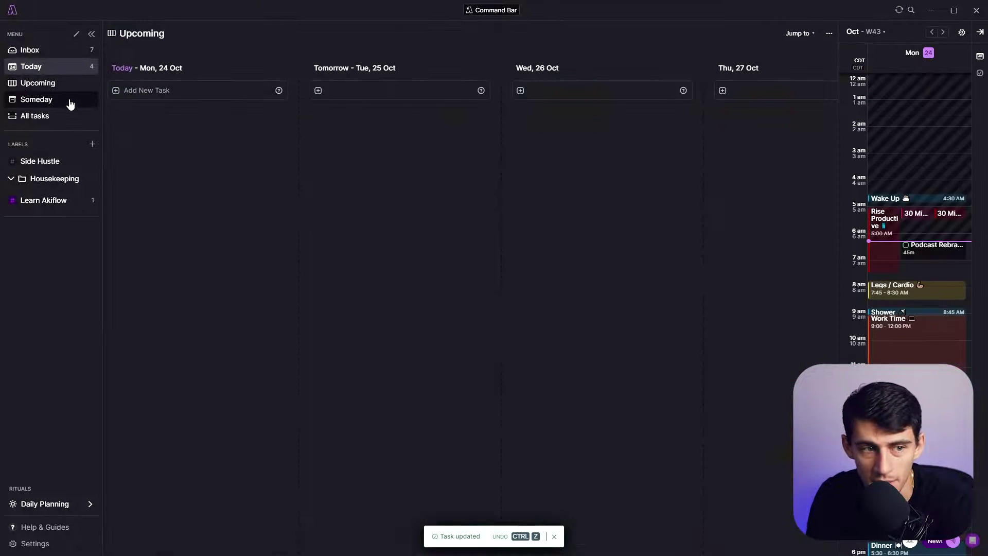